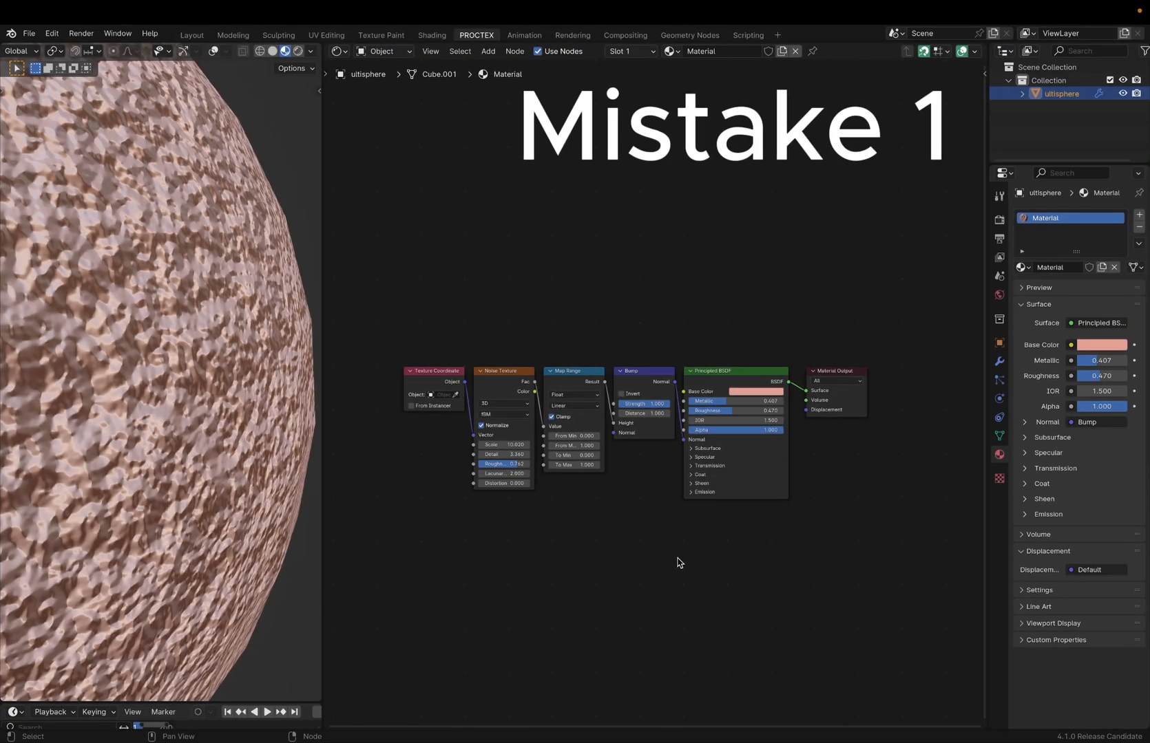
Step: Vary the Bump node's Strength and Distance on the sphere material, trying a Strength of 0.483 and a Distance of 0.020
scroll(647, 427, up, 5)
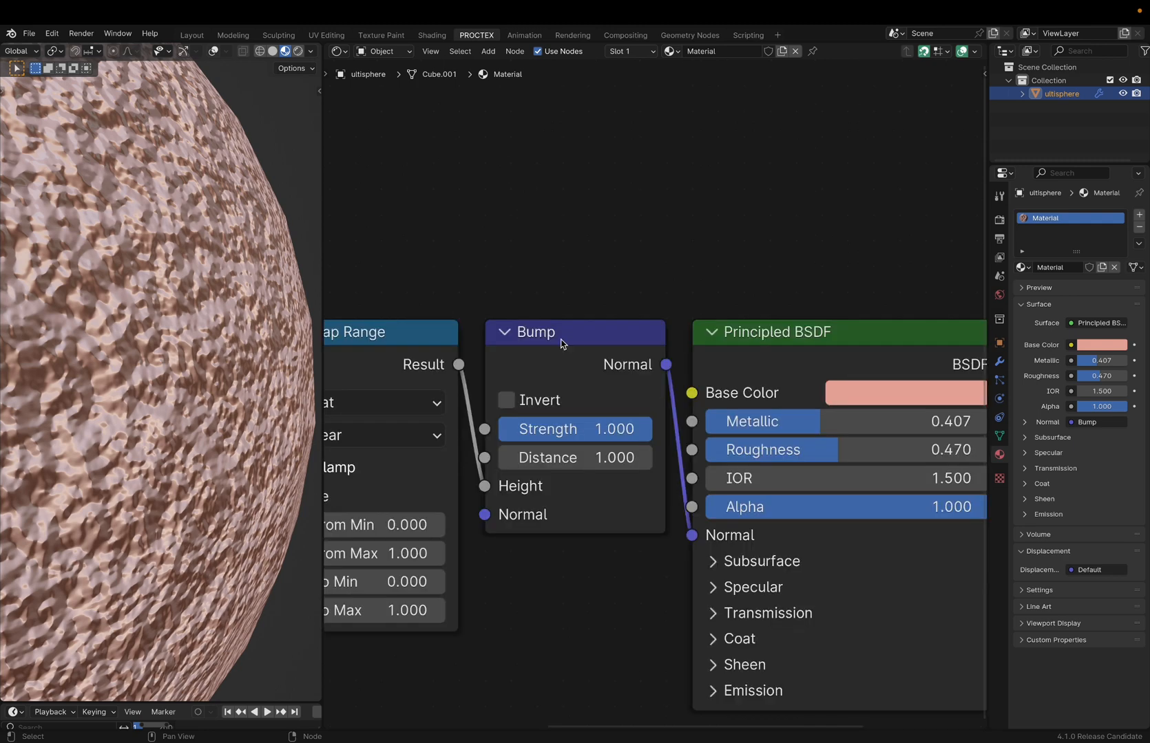
mouse_move(618, 431)
mouse_down()
mouse_move(513, 431)
mouse_move(654, 429)
mouse_up()
mouse_move(578, 458)
mouse_down()
mouse_move(537, 458)
mouse_move(601, 457)
mouse_move(551, 457)
mouse_up()
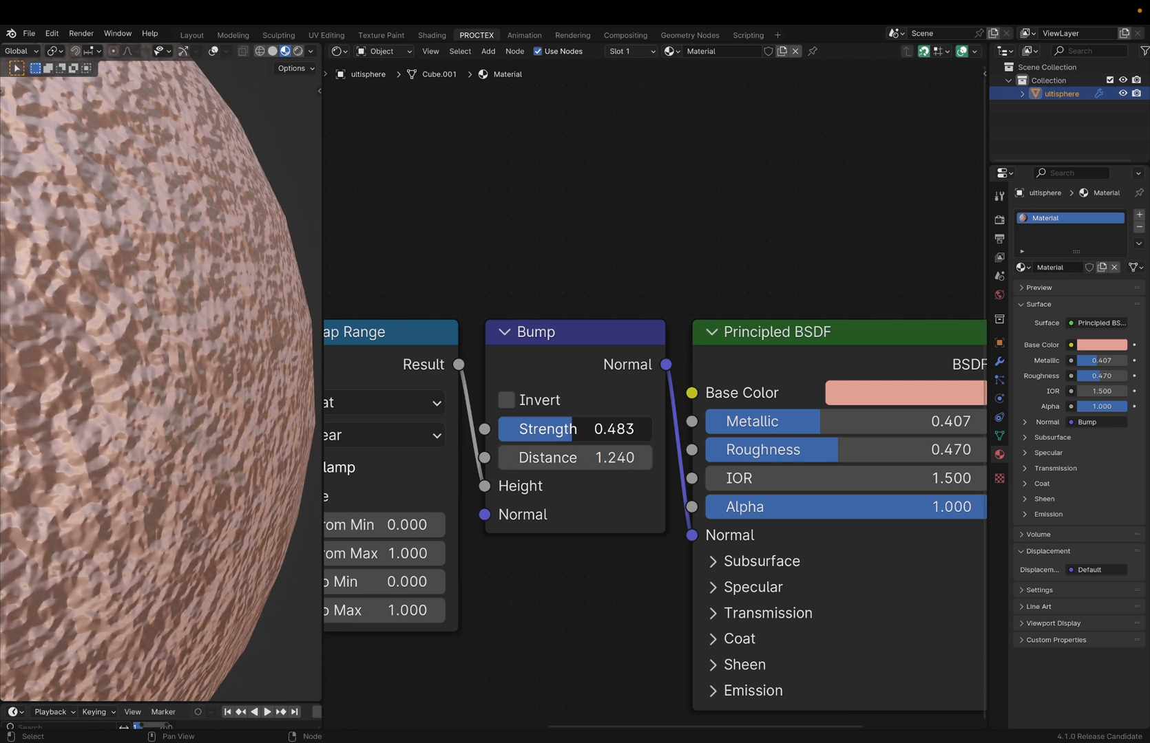
mouse_move(571, 429)
mouse_down()
mouse_move(586, 429)
mouse_move(559, 429)
mouse_move(571, 428)
mouse_up()
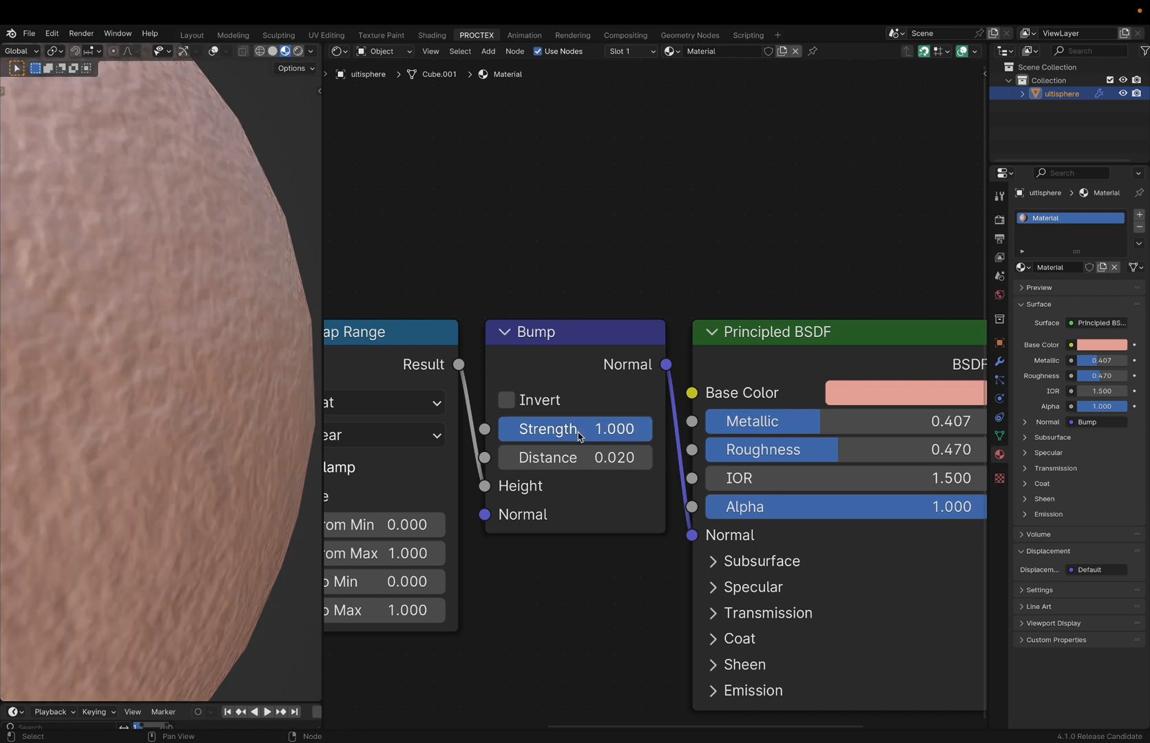
mouse_move(652, 429)
mouse_down()
mouse_move(507, 429)
mouse_move(542, 428)
mouse_up()
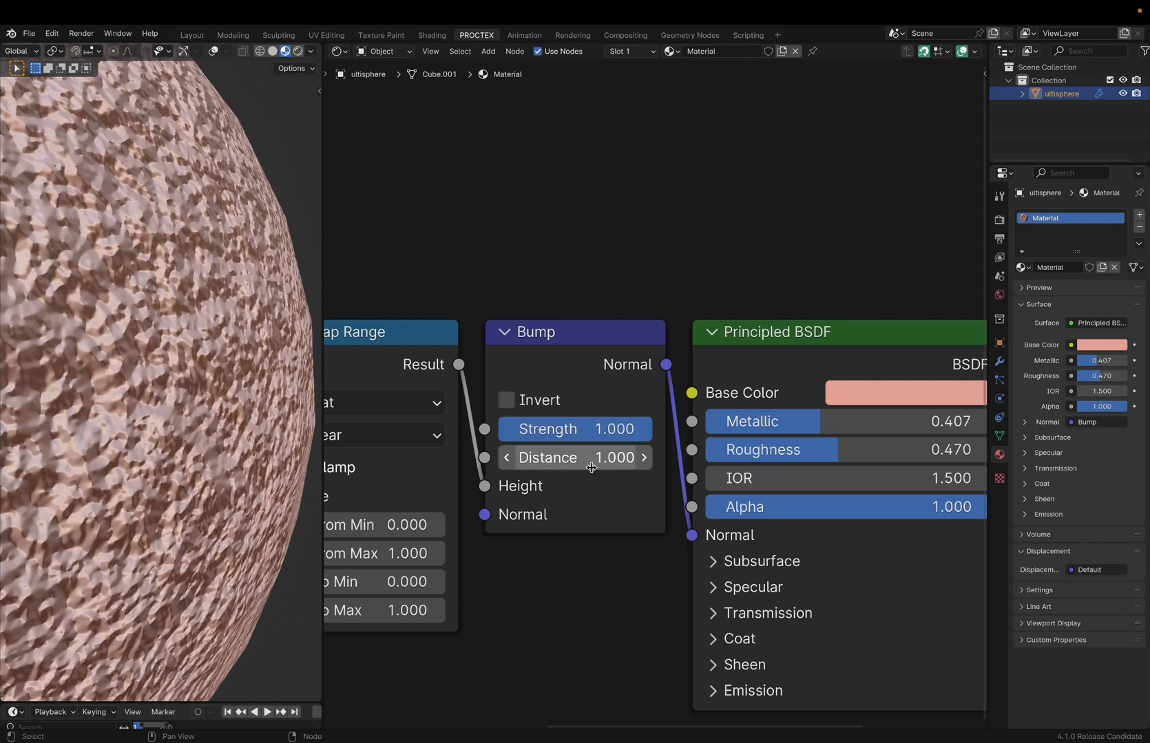
shift+drag(575, 461, 566, 457)
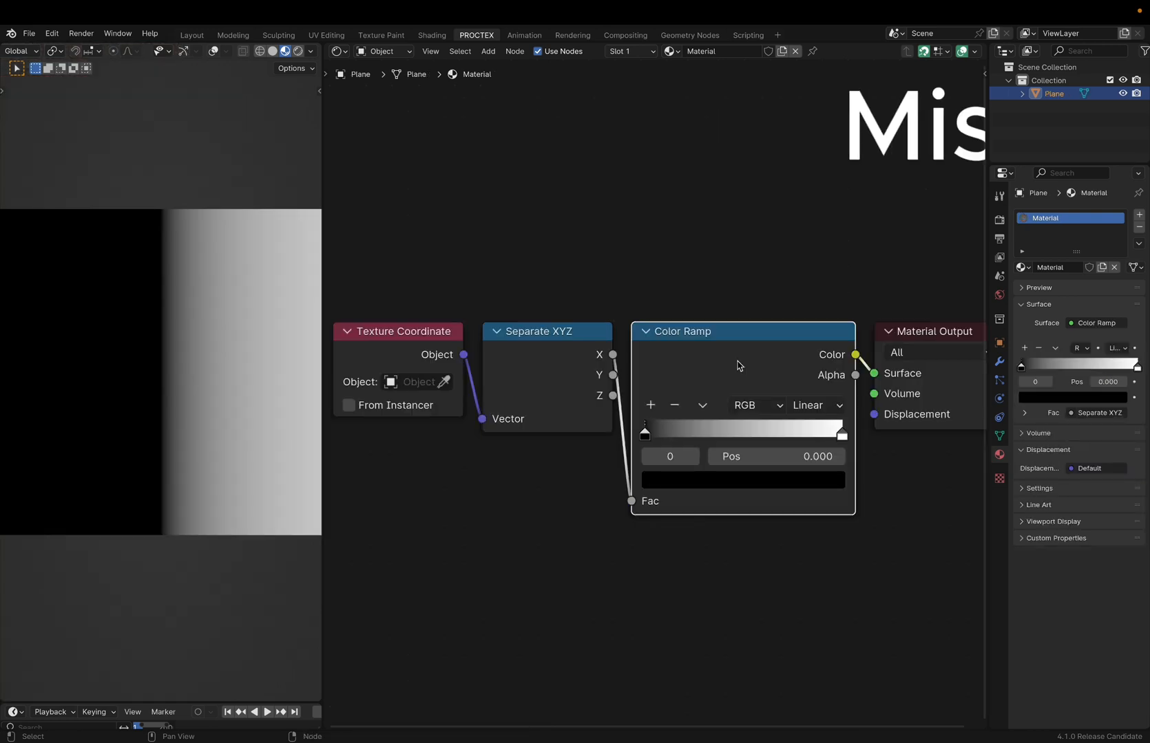
Step: Add a Map Range node and place it directly below the Color Ramp node
mouse_move(738, 366)
mouse_down()
mouse_move(729, 306)
mouse_move(718, 372)
mouse_move(740, 369)
mouse_up()
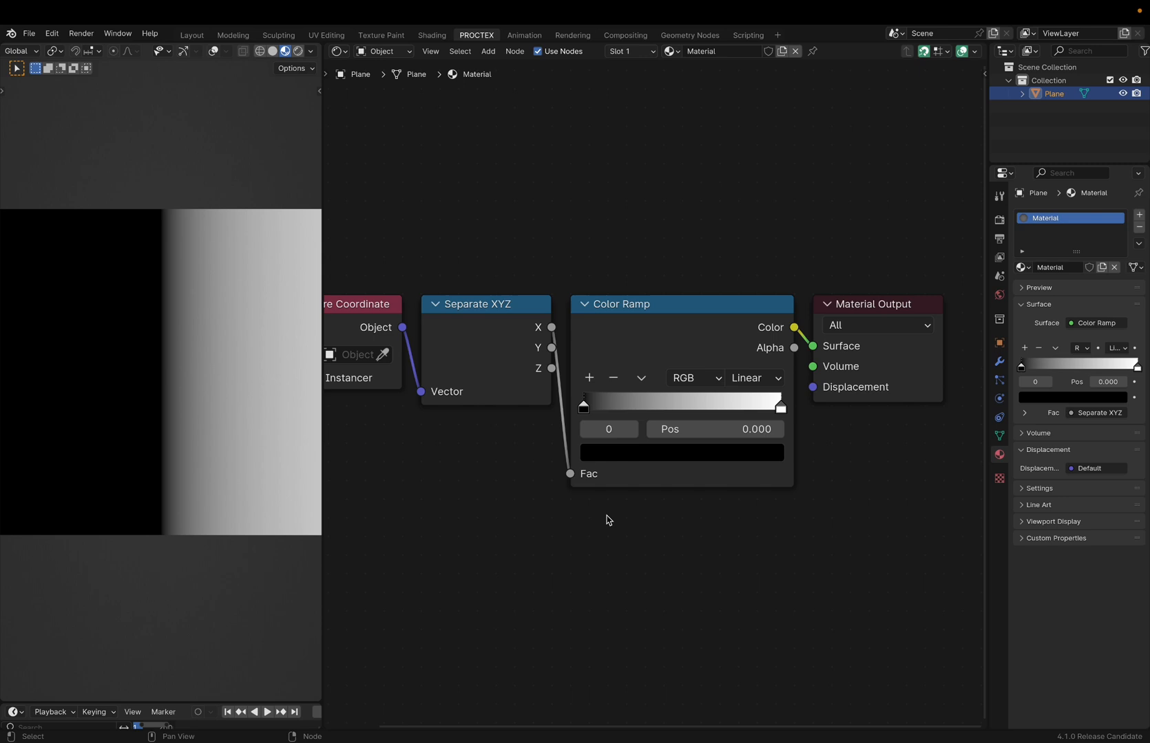
key(q)
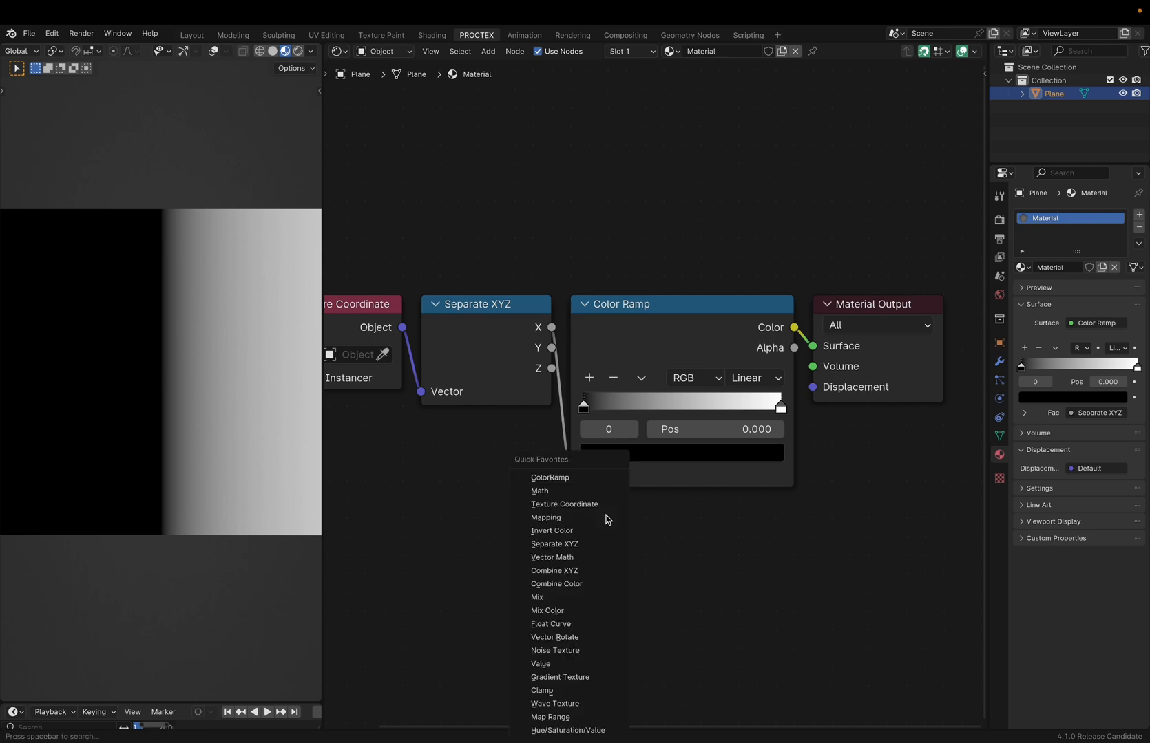
click(607, 518)
click(567, 503)
key(g)
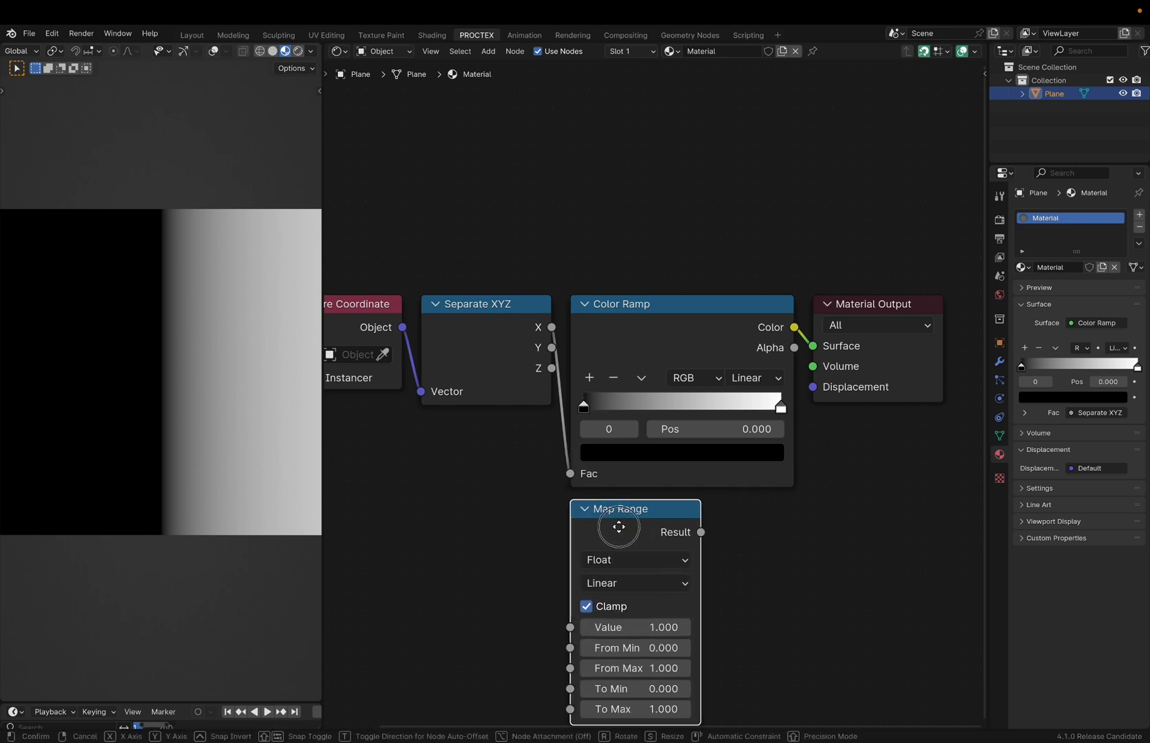
click(616, 528)
key(g)
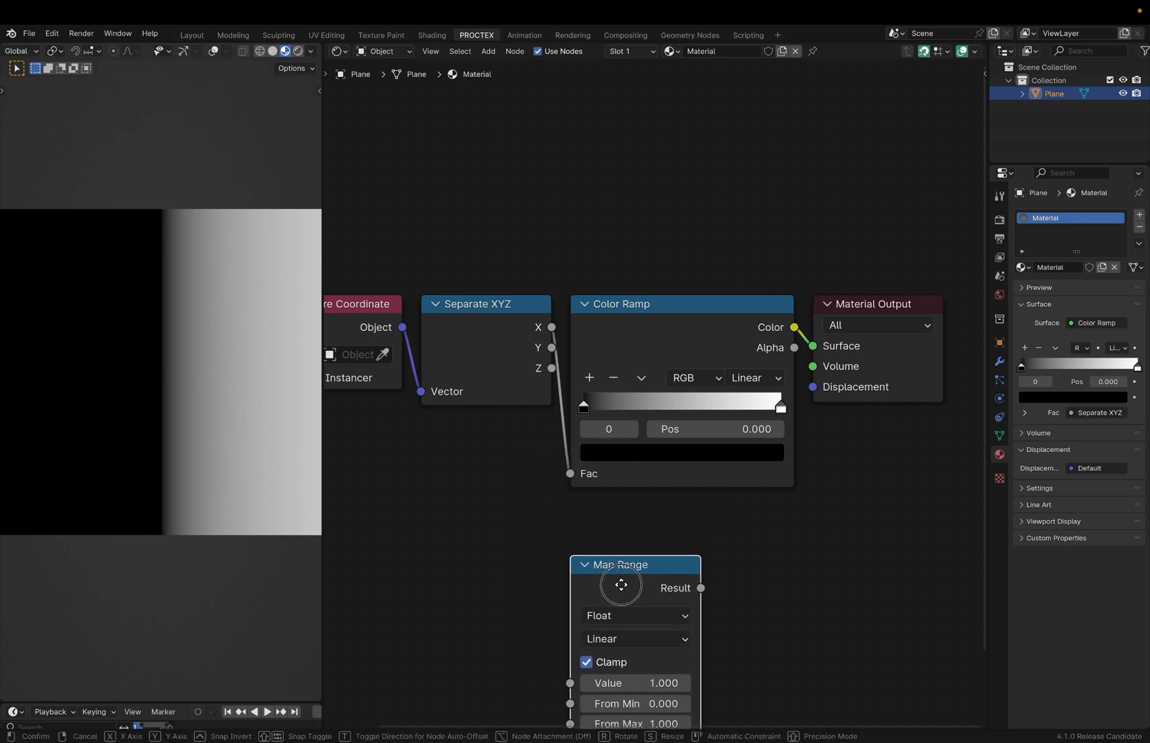
click(619, 584)
Step: Move the Map Range node away from the Color Ramp to beneath the Separate XYZ node
mouse_move(569, 475)
mouse_down()
mouse_move(544, 436)
mouse_move(569, 474)
mouse_up()
drag(596, 412, 574, 440)
scroll(591, 412, up, 2)
click(616, 400)
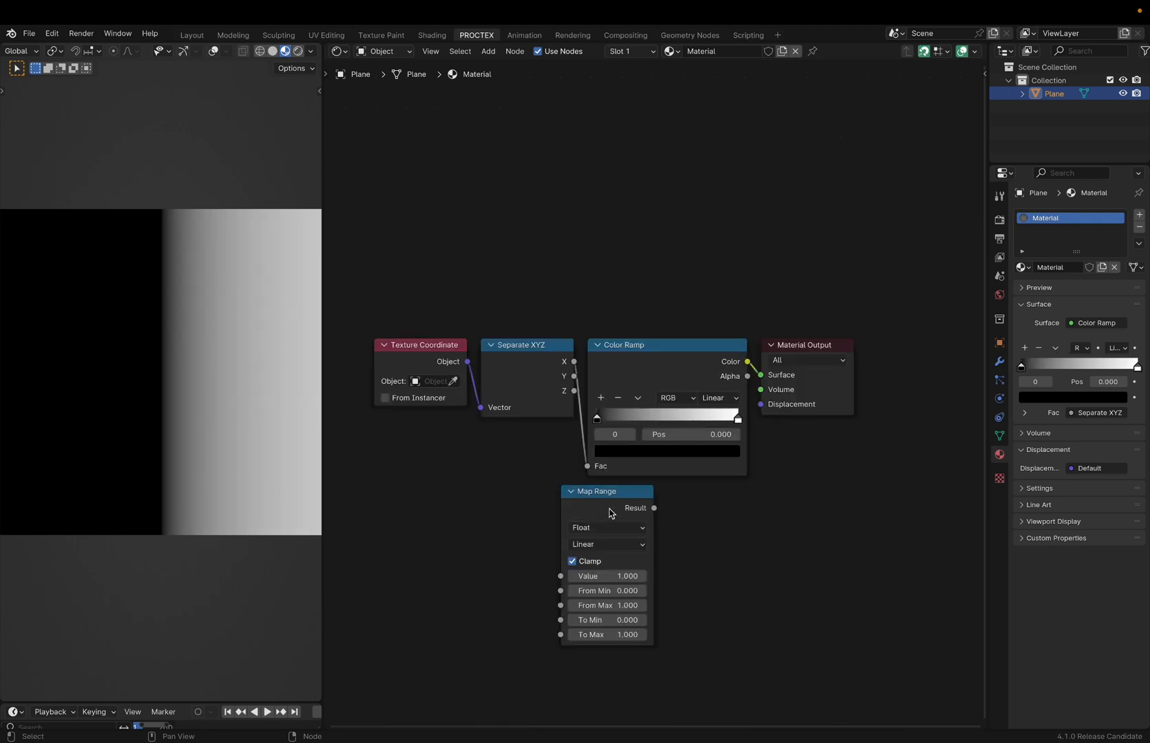
drag(572, 496, 489, 455)
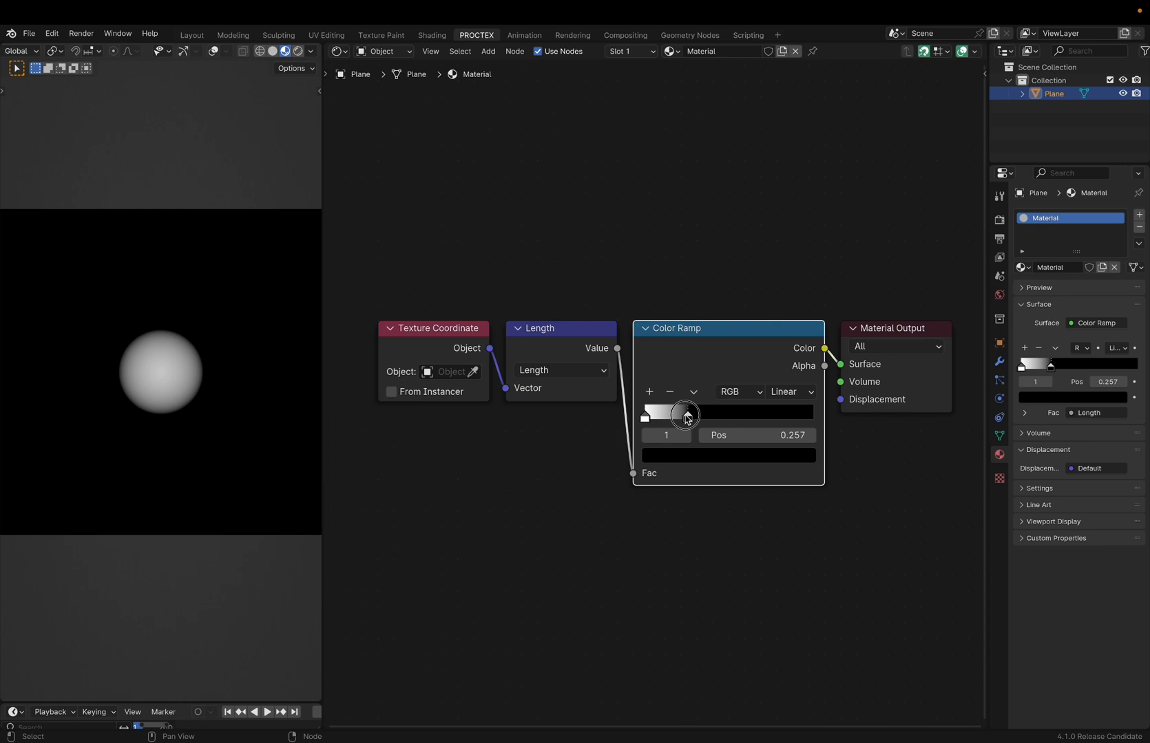
Step: Move the Color Ramp's black stop outward to enlarge the circle, and lower the Mix node's A value
drag(687, 414, 711, 422)
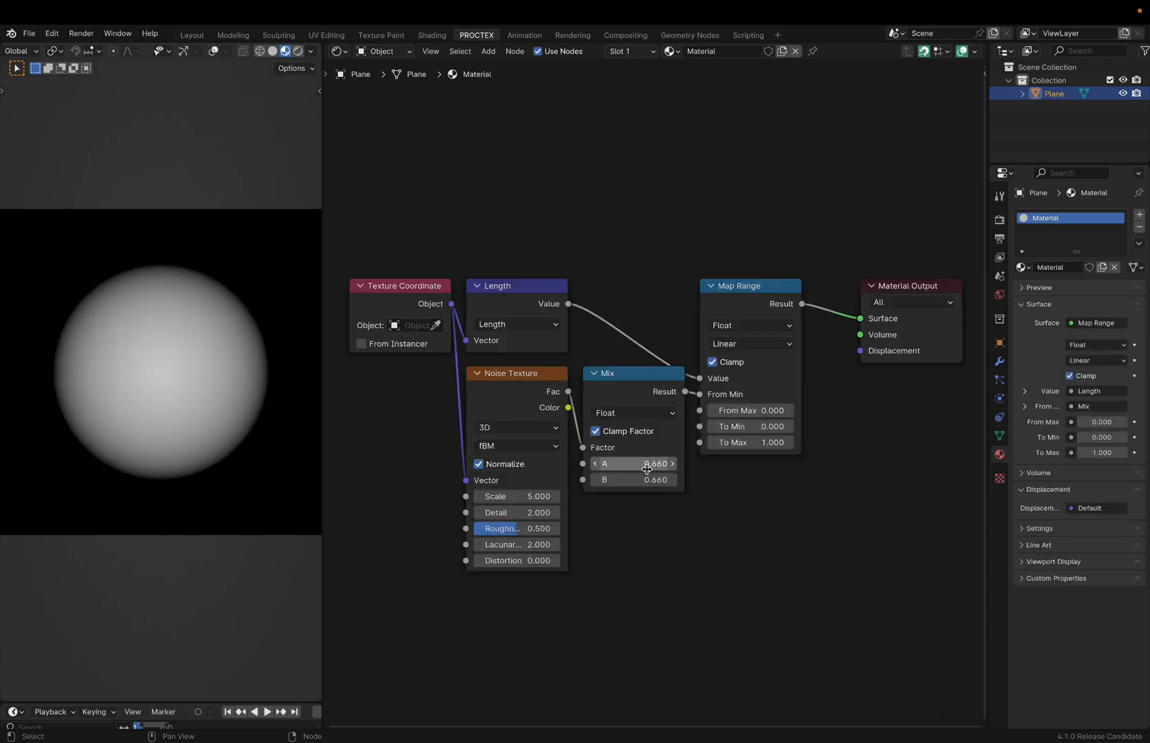
shift+drag(635, 466, 612, 465)
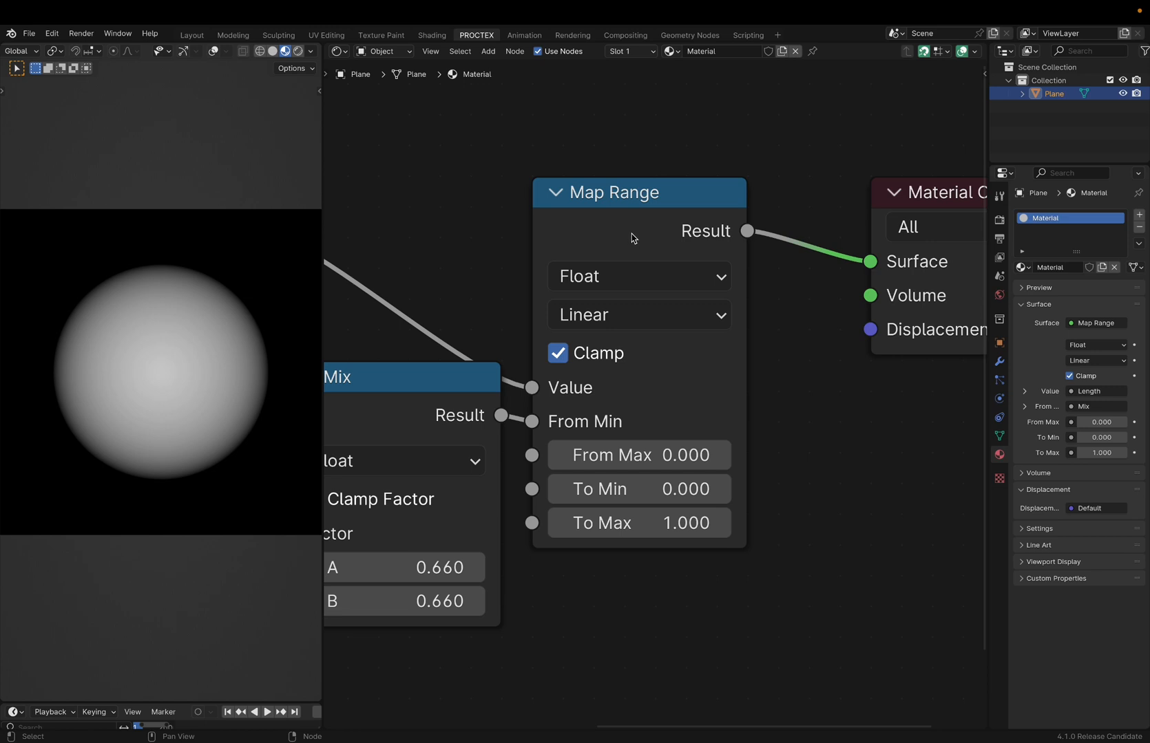
mouse_move(634, 236)
mouse_down()
mouse_move(650, 262)
mouse_move(684, 240)
mouse_move(616, 239)
mouse_up()
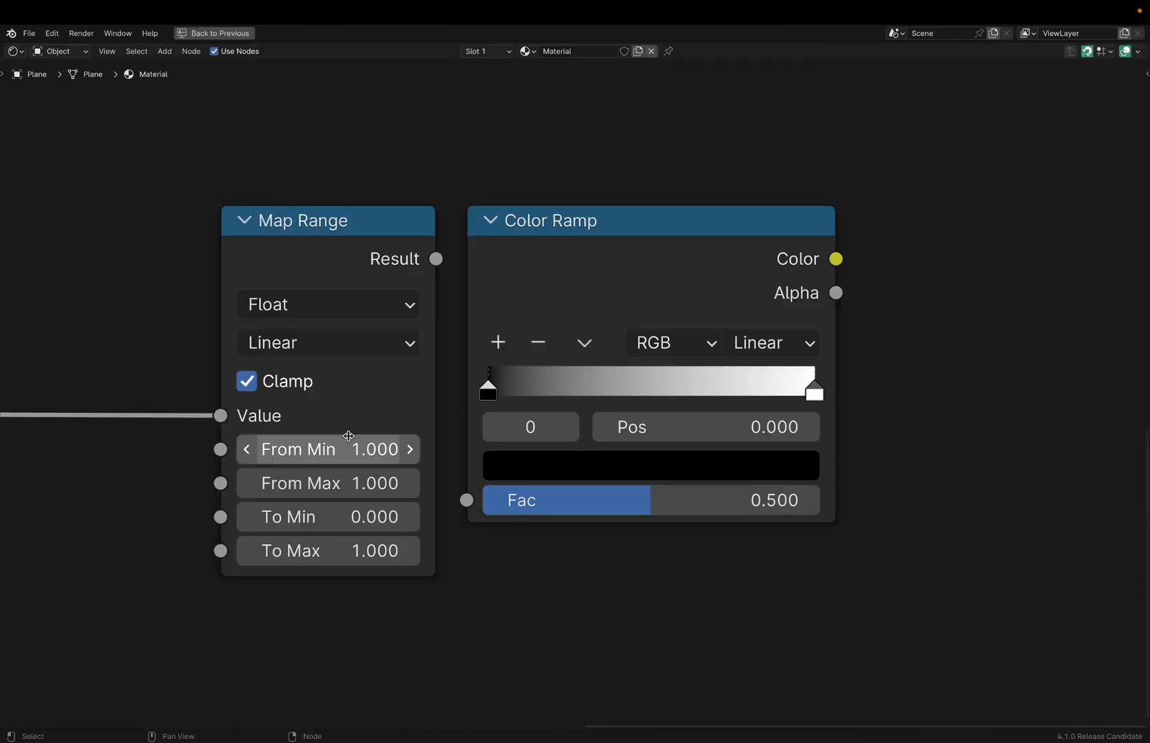
Step: Try a Map Range From Min of 1.660 and a lower To Max against pushing the Color Ramp's black stop below 0, undoing the changes
drag(351, 449, 396, 449)
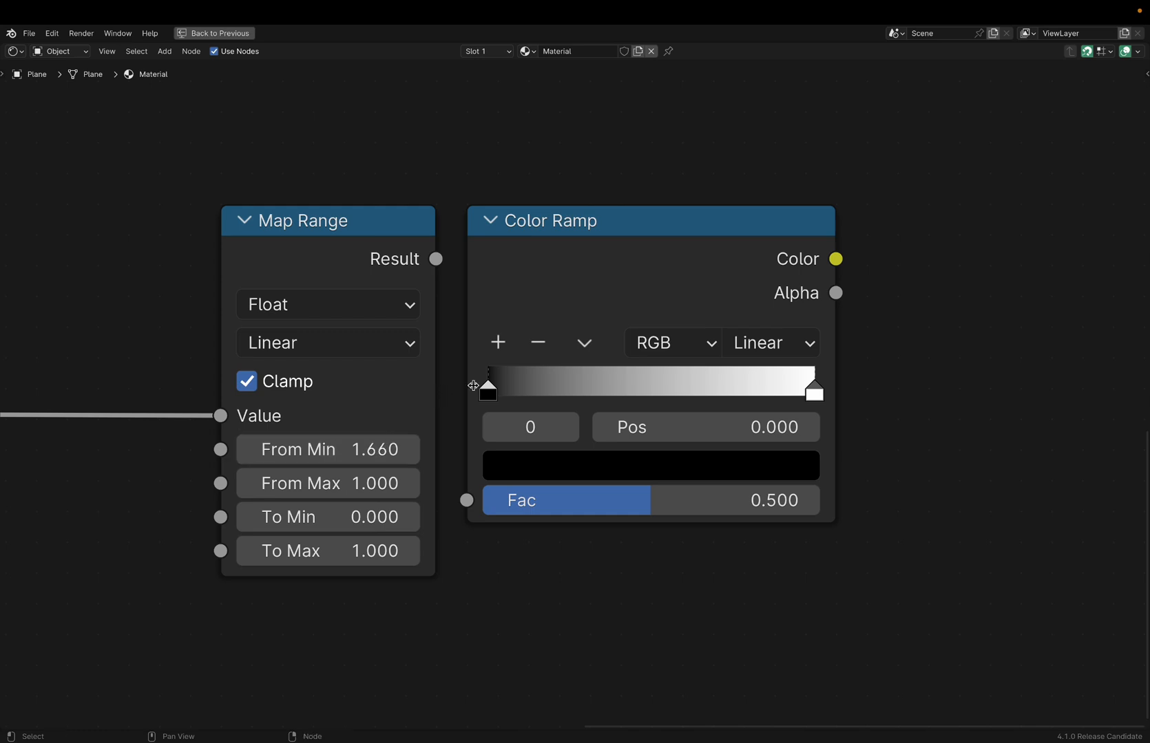
drag(488, 389, 426, 406)
key(ctrl+z)
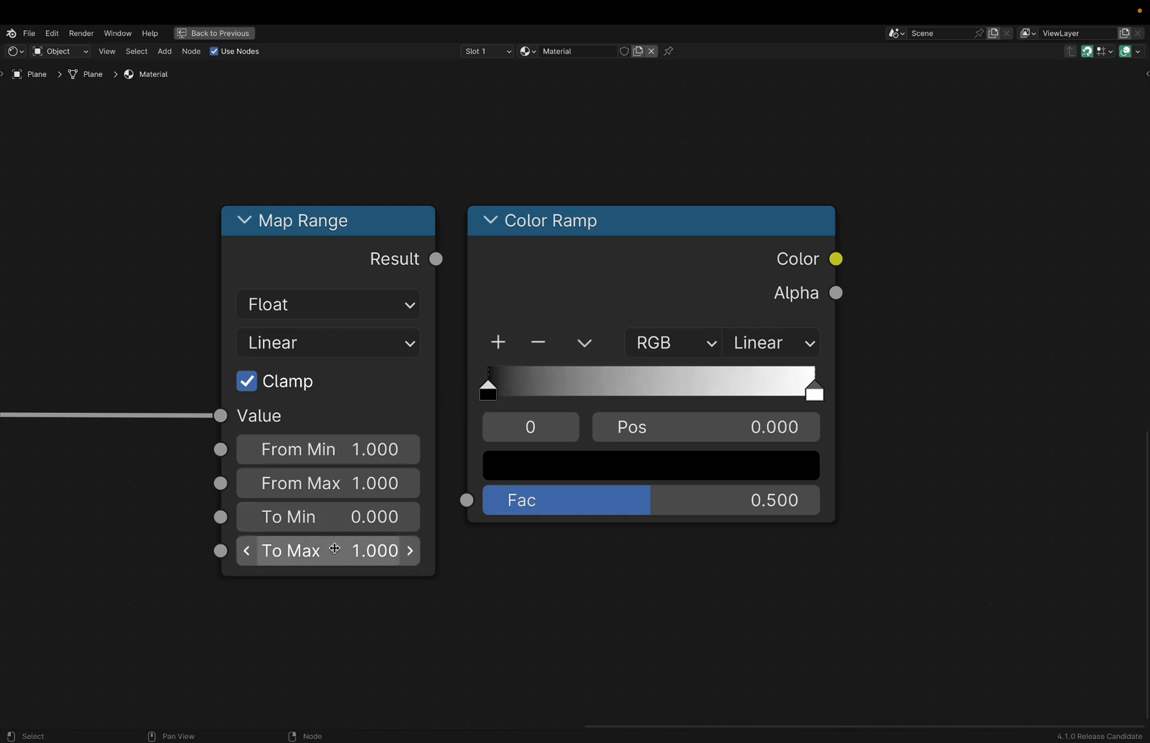
shift+drag(335, 549, 276, 549)
key(ctrl+z)
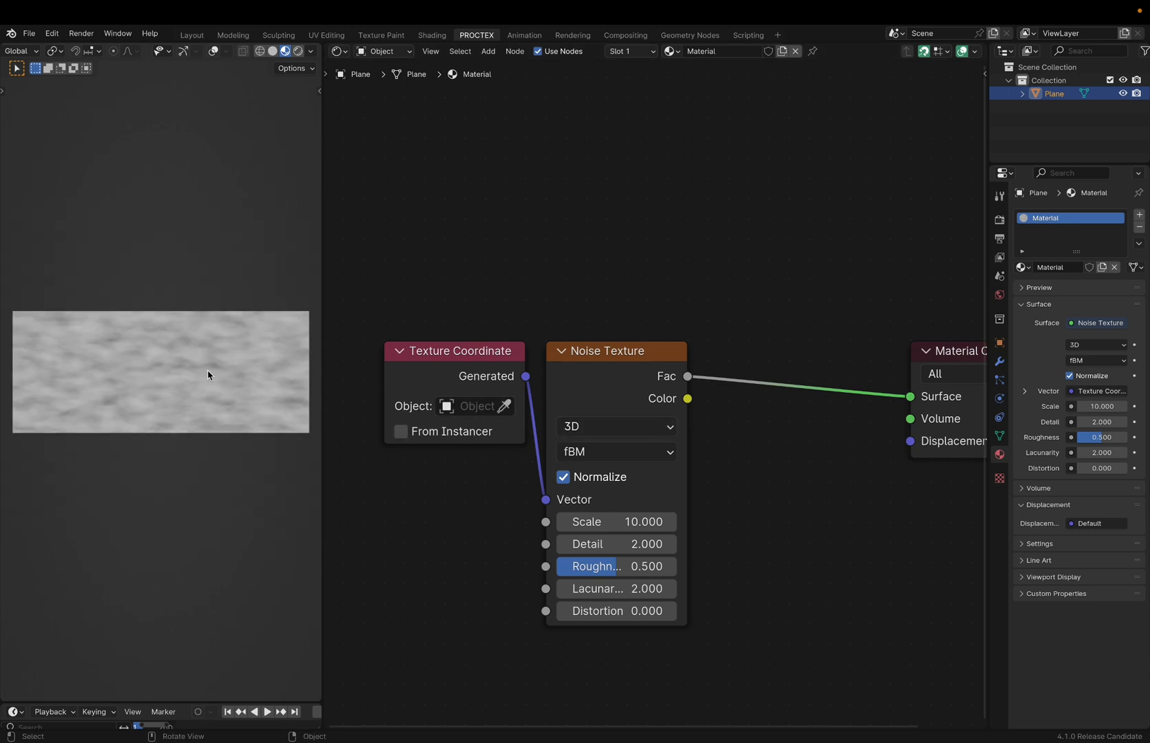
Step: Apply the object transform of the stretched noise-textured plane
key(ctrl+a)
click(213, 277)
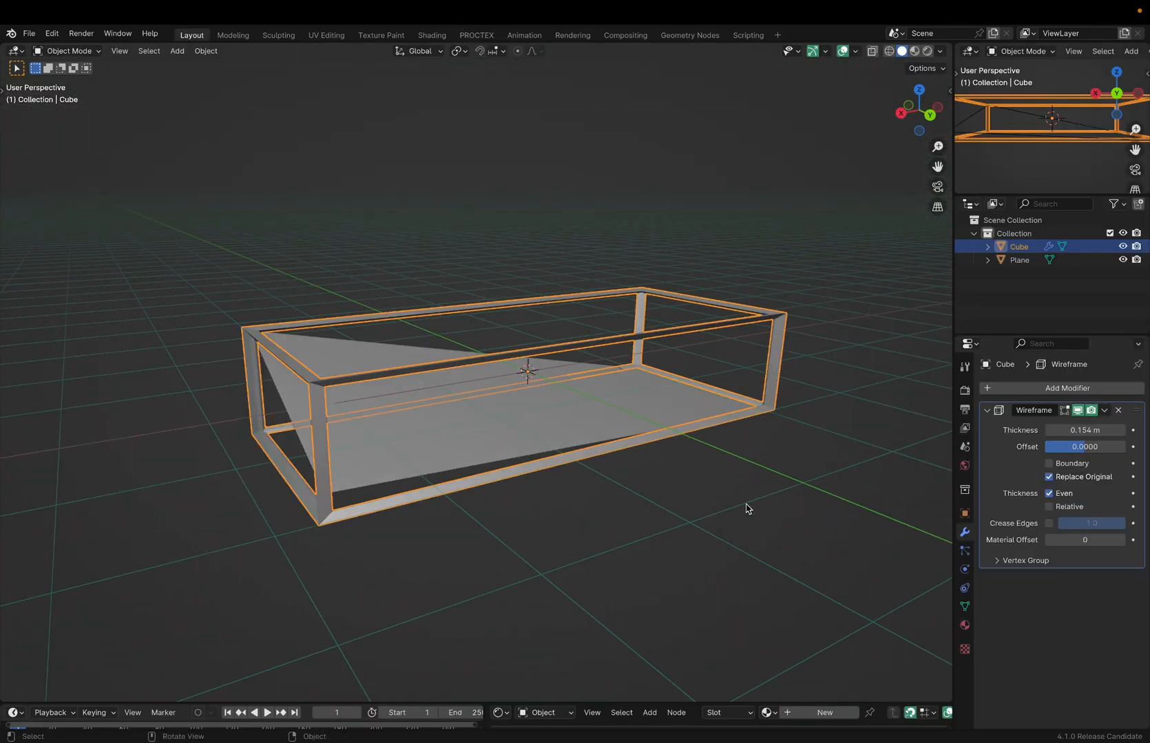
scroll(749, 509, left, 5)
click(748, 509)
scroll(749, 509, left, 10)
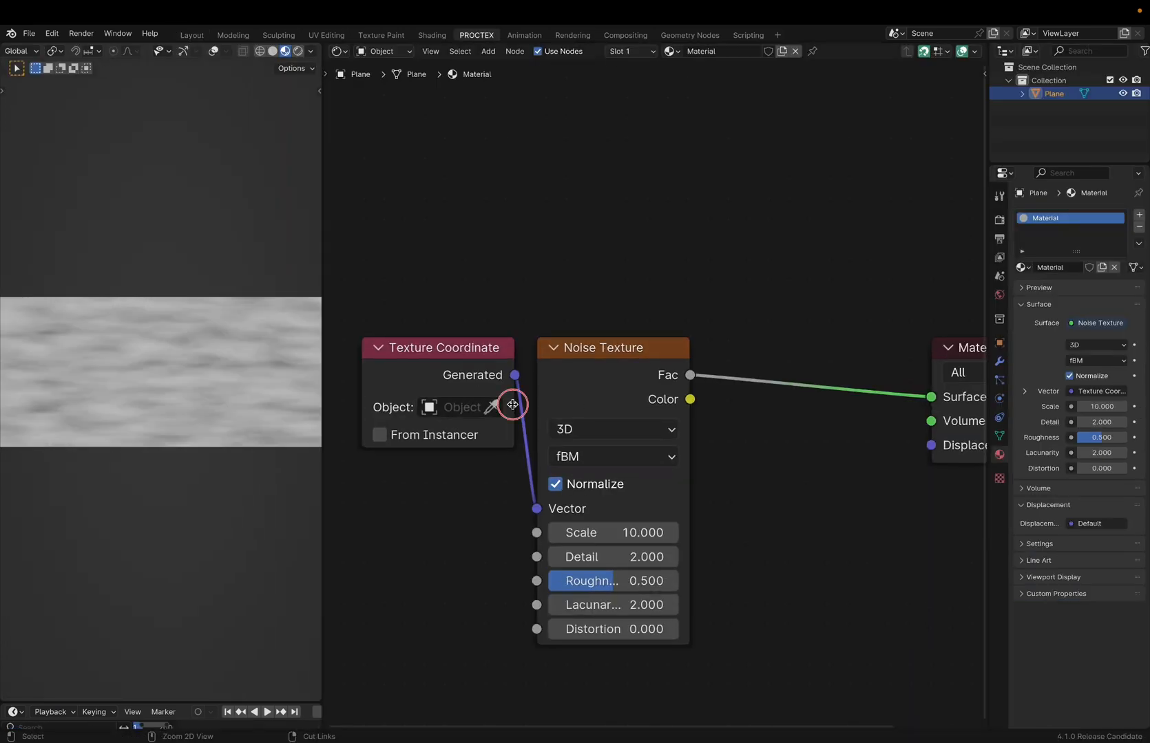
Step: Cut the link from Texture Coordinate's Generated output to the Noise Texture's Vector input, and move the Noise Texture node aside
ctrl+right_drag(512, 405, 585, 415)
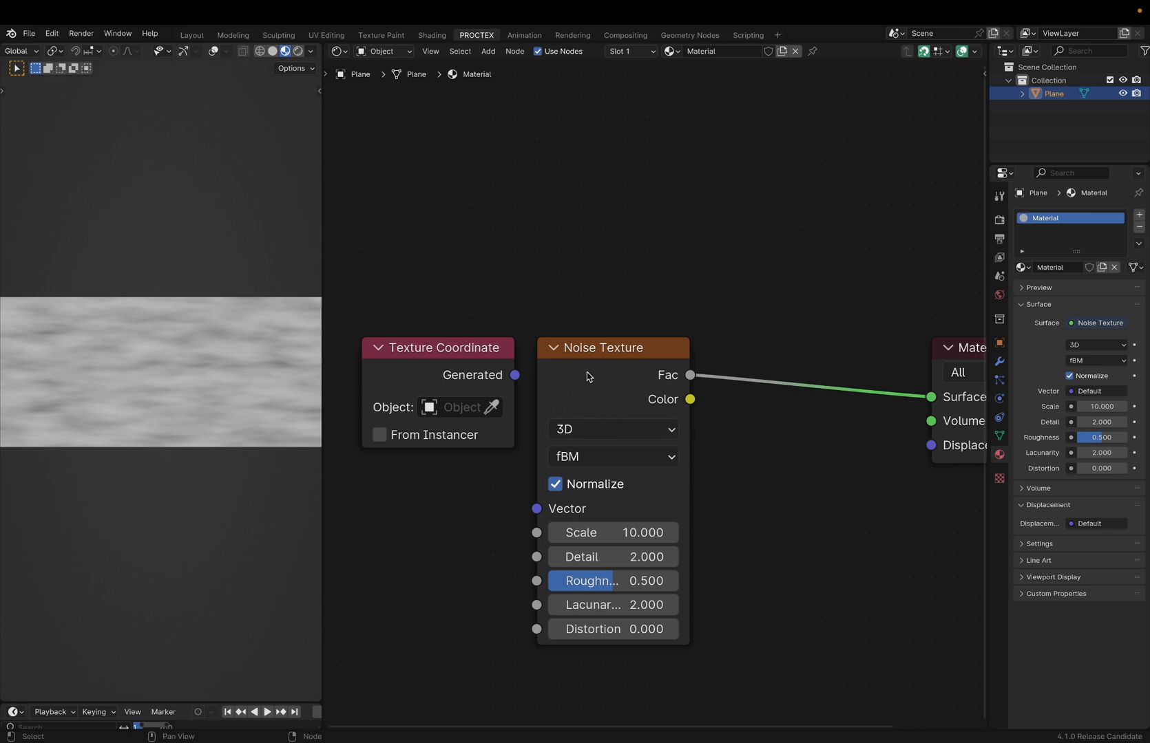
drag(587, 376, 713, 381)
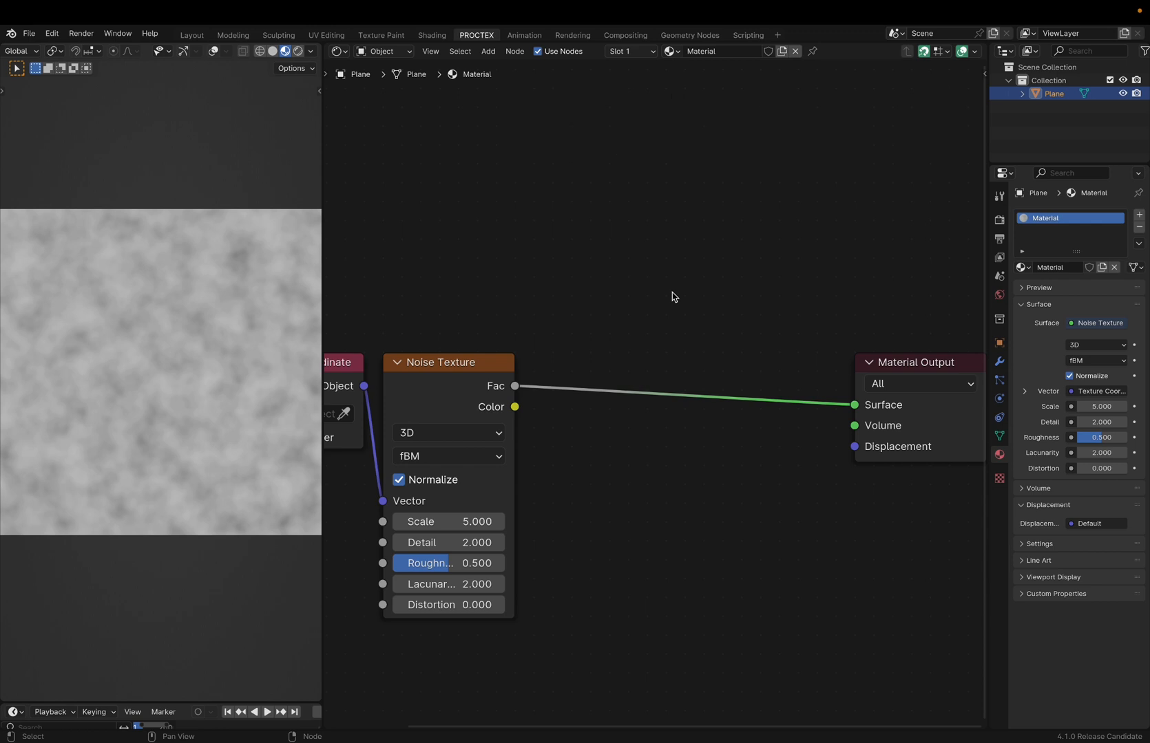
key(shift+a)
text(fnodnjvonjfvodjnvdofjnfojndovfojnonv)
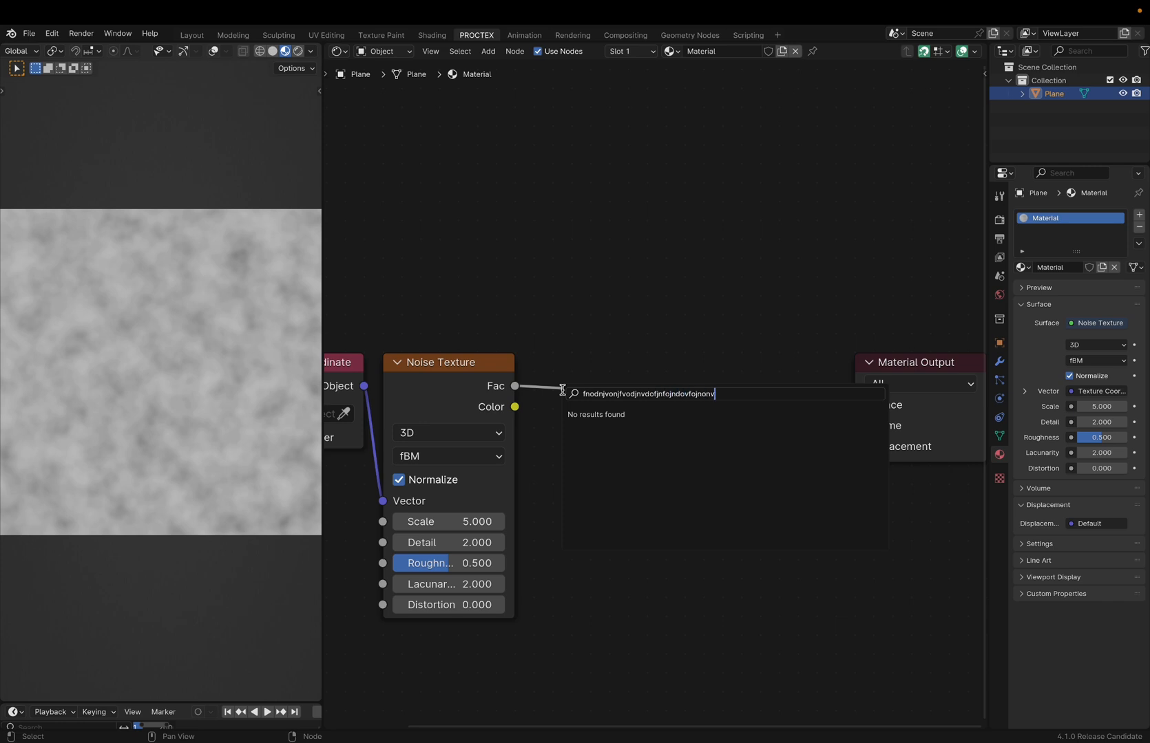
key(Escape)
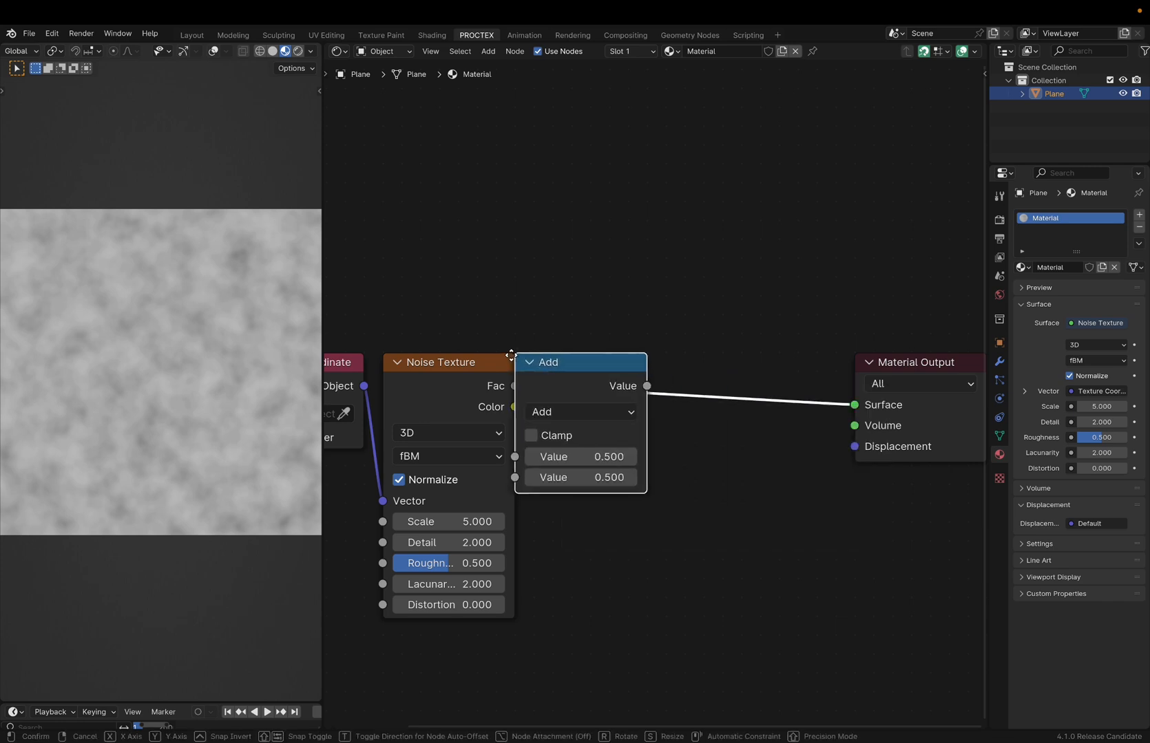
Step: Insert a Math node set to Add and a Map Range node between the Noise Texture and the Material Output
click(543, 365)
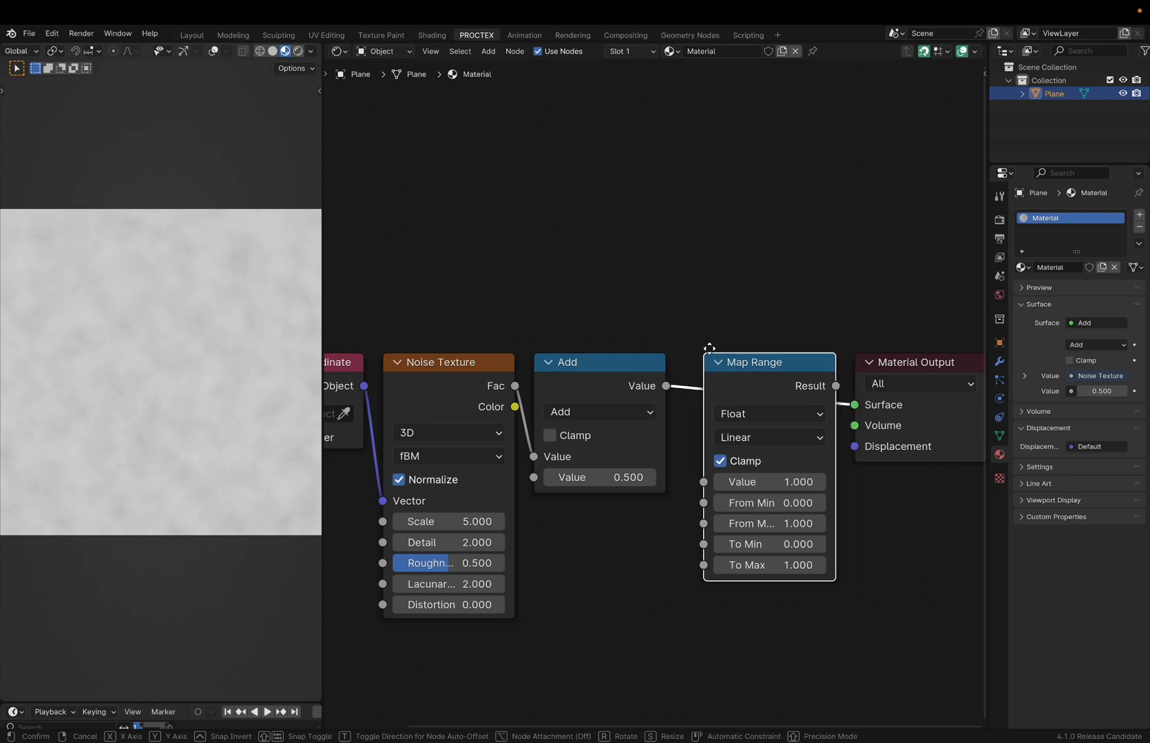
click(711, 348)
Step: Maximize the node editor and add Separate XYZ, Mapping and Wave Texture nodes side by side in the empty area
key(ctrl+space)
key(q)
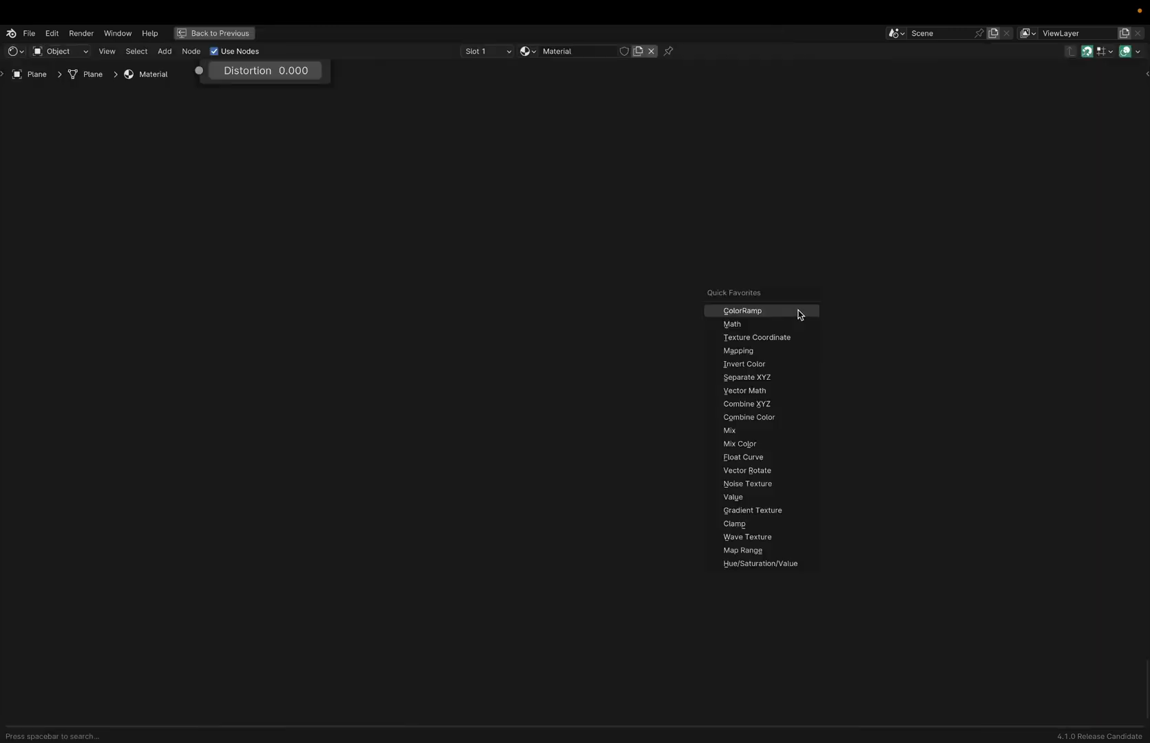
key(s)
click(741, 276)
key(q)
key(a)
click(487, 265)
key(q)
key(w)
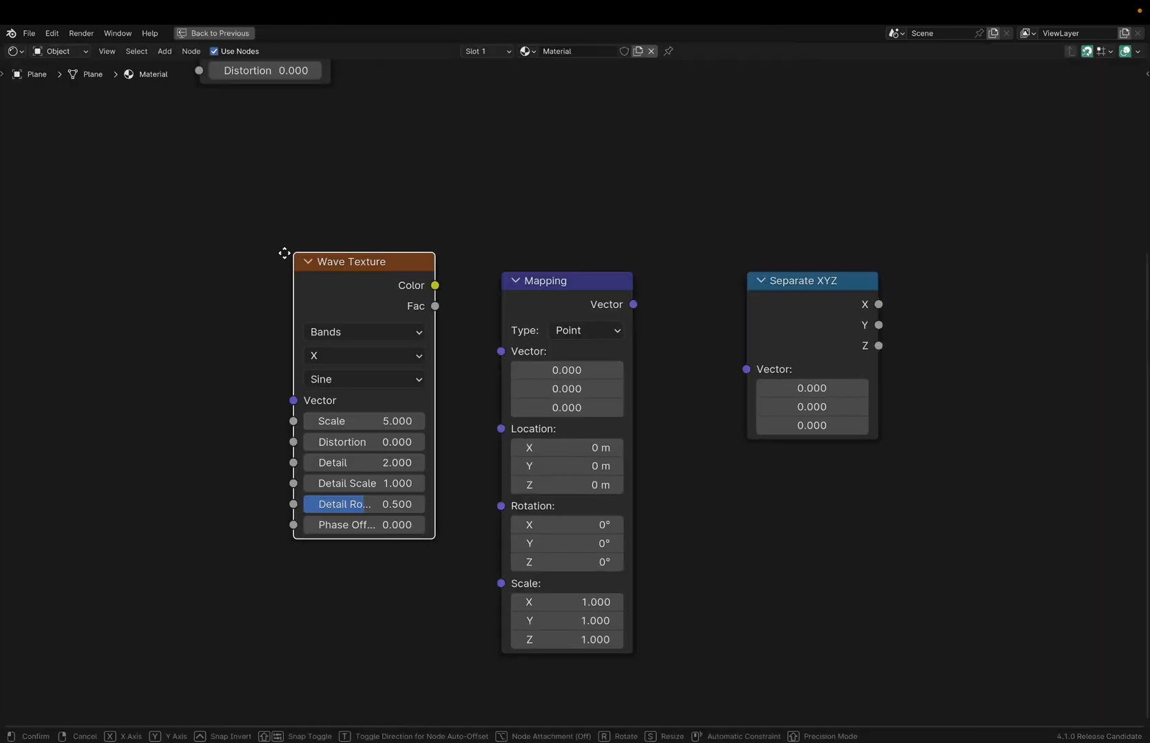
click(270, 253)
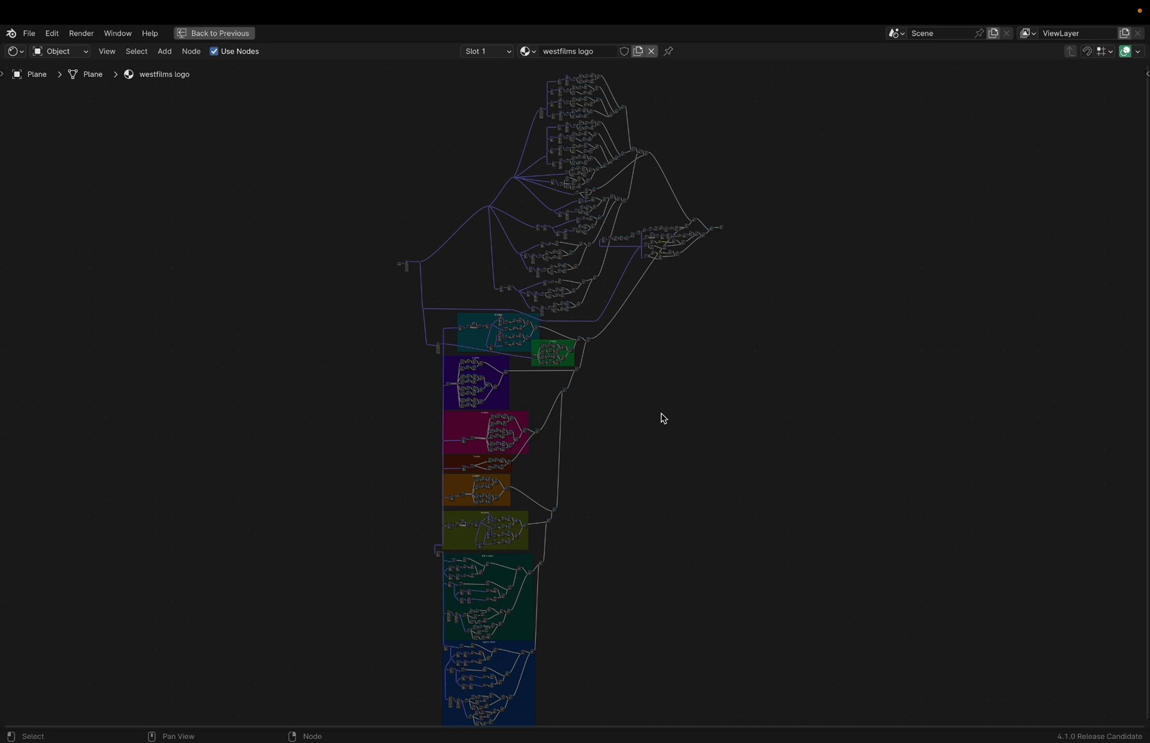
Step: Examine the node tree of the westfilms logo material, including its coloured letter frames
scroll(663, 412, left, 3)
scroll(663, 411, right, 4)
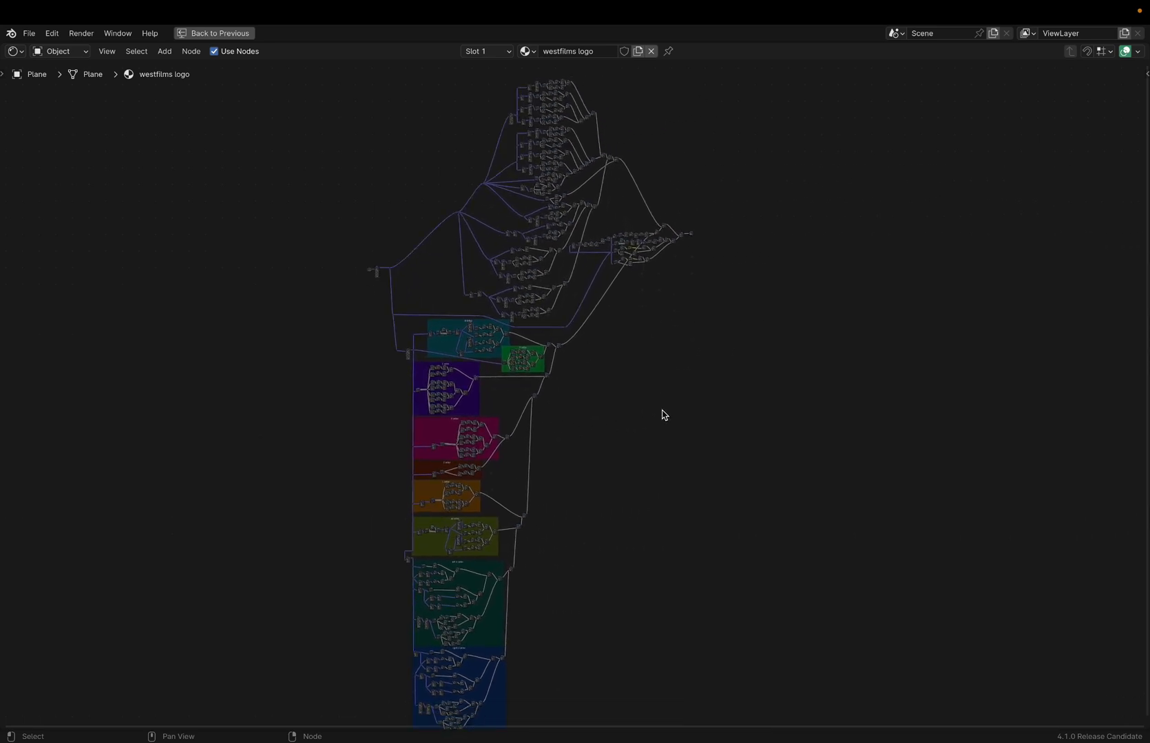
scroll(663, 414, down, 3)
scroll(662, 414, up, 1)
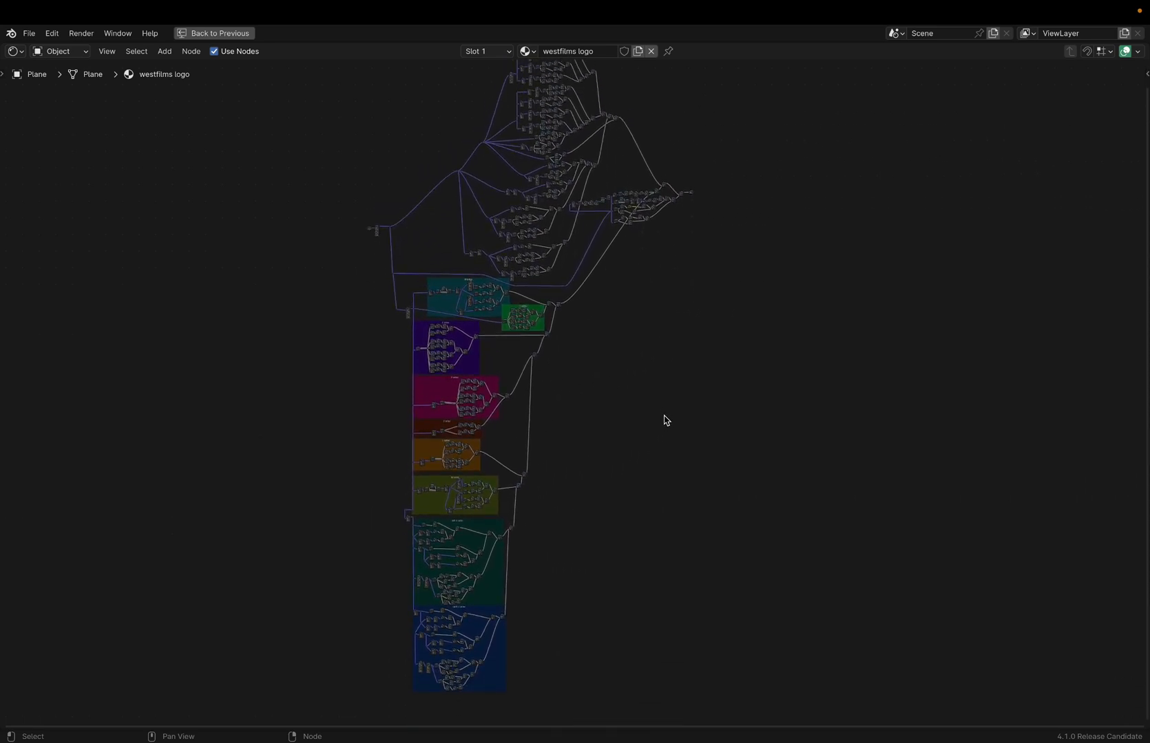
scroll(665, 420, up, 6)
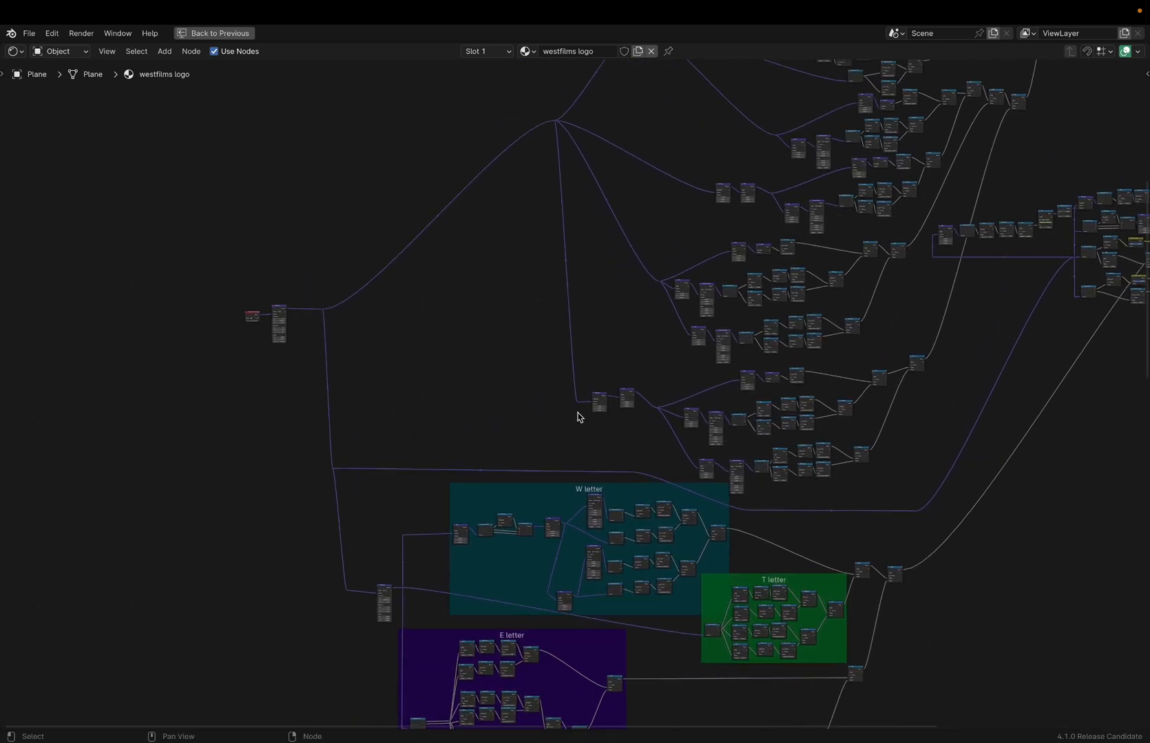
scroll(579, 418, left, 2)
scroll(579, 419, up, 1)
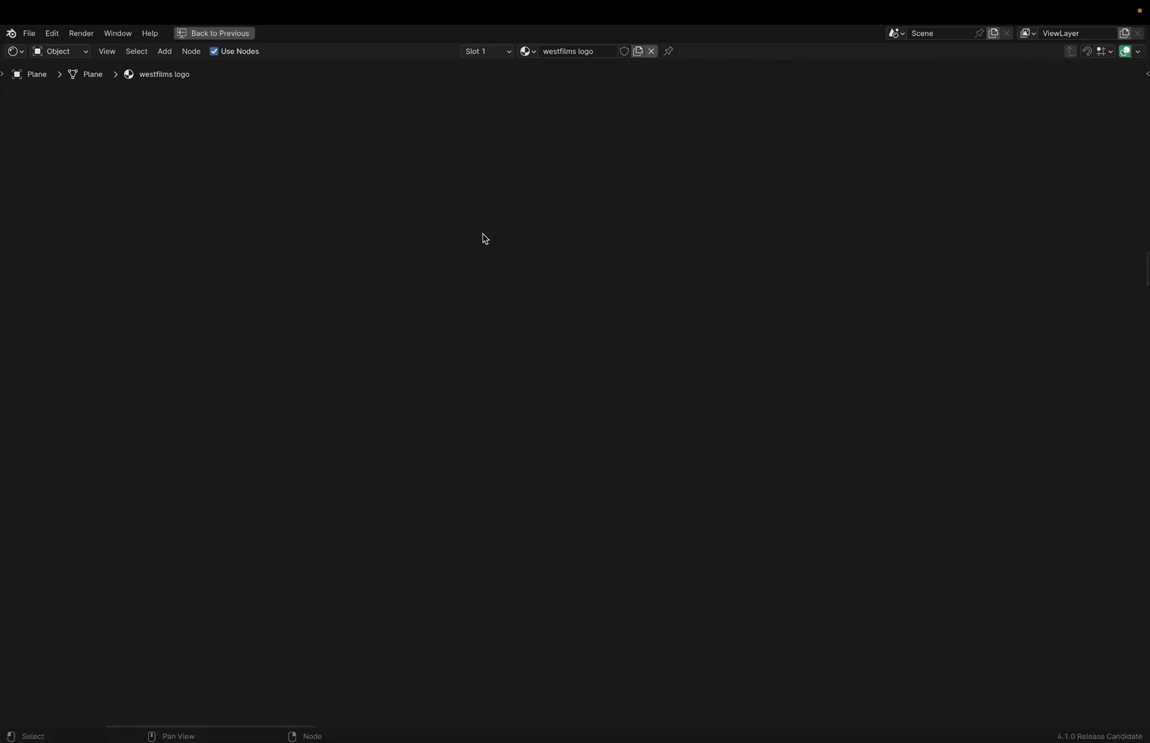
Step: Add a Mapping node from the favourite nodes to an empty area of the westfilms logo tree, and place further nodes beside it
key(q)
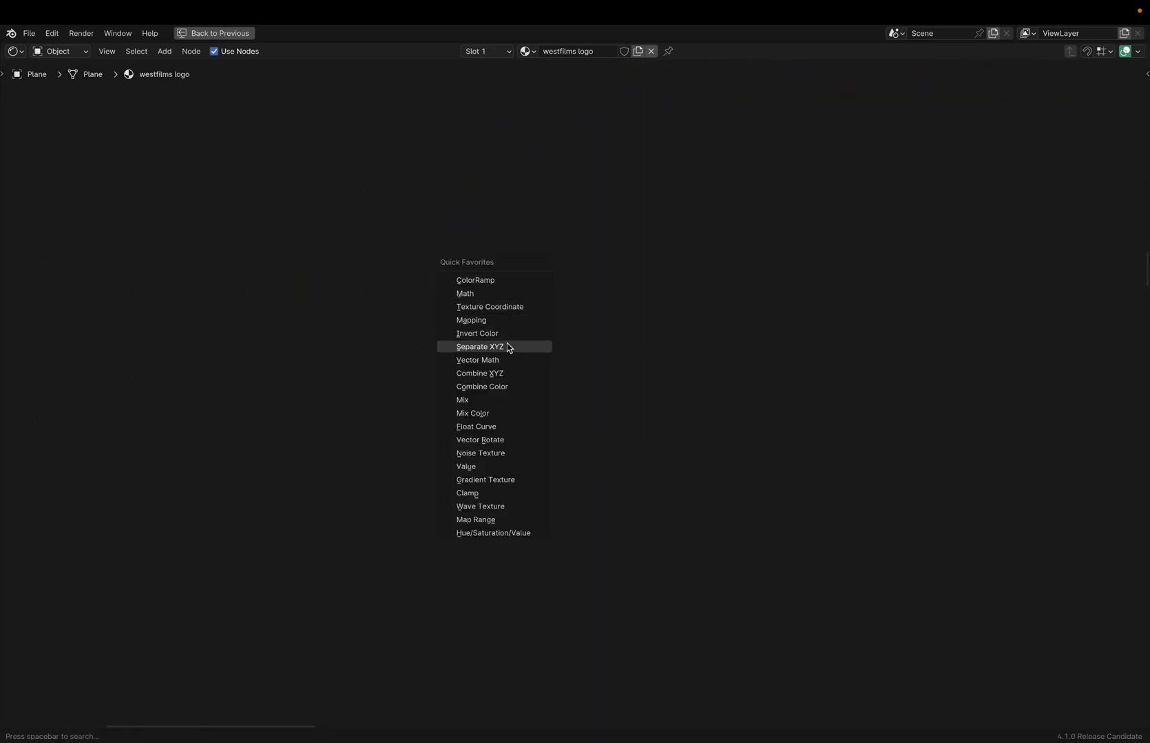
key(Escape)
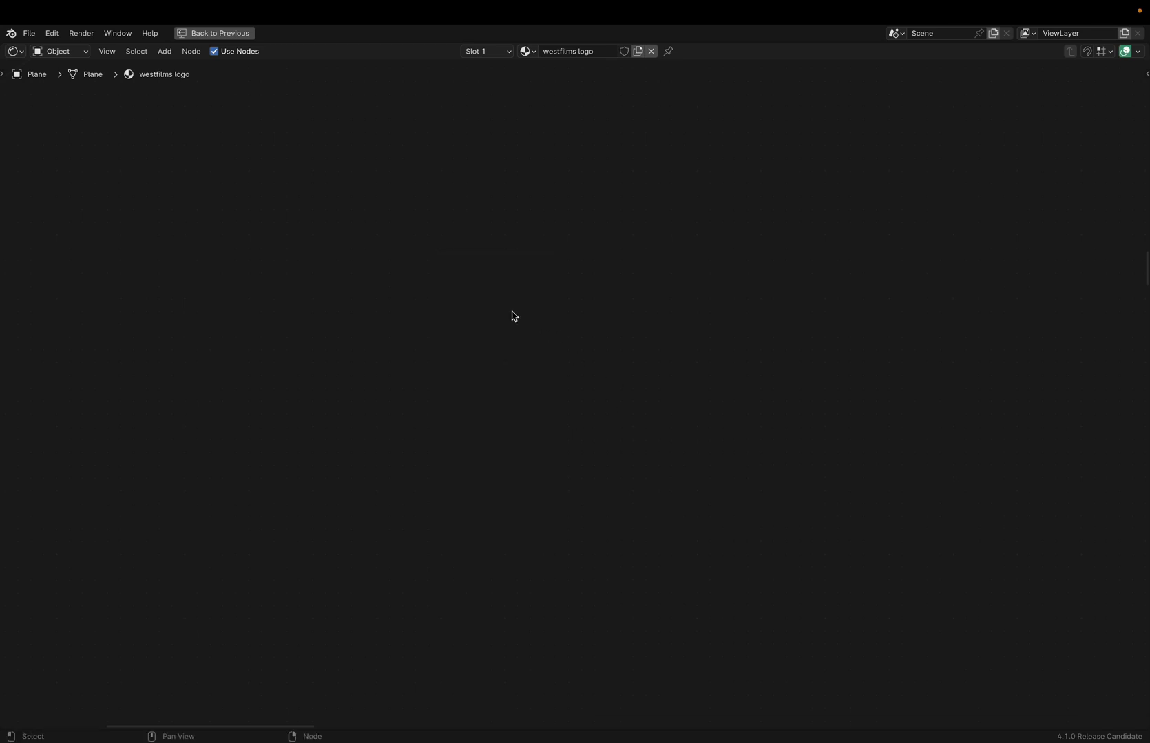
key(q)
key(m)
click(356, 226)
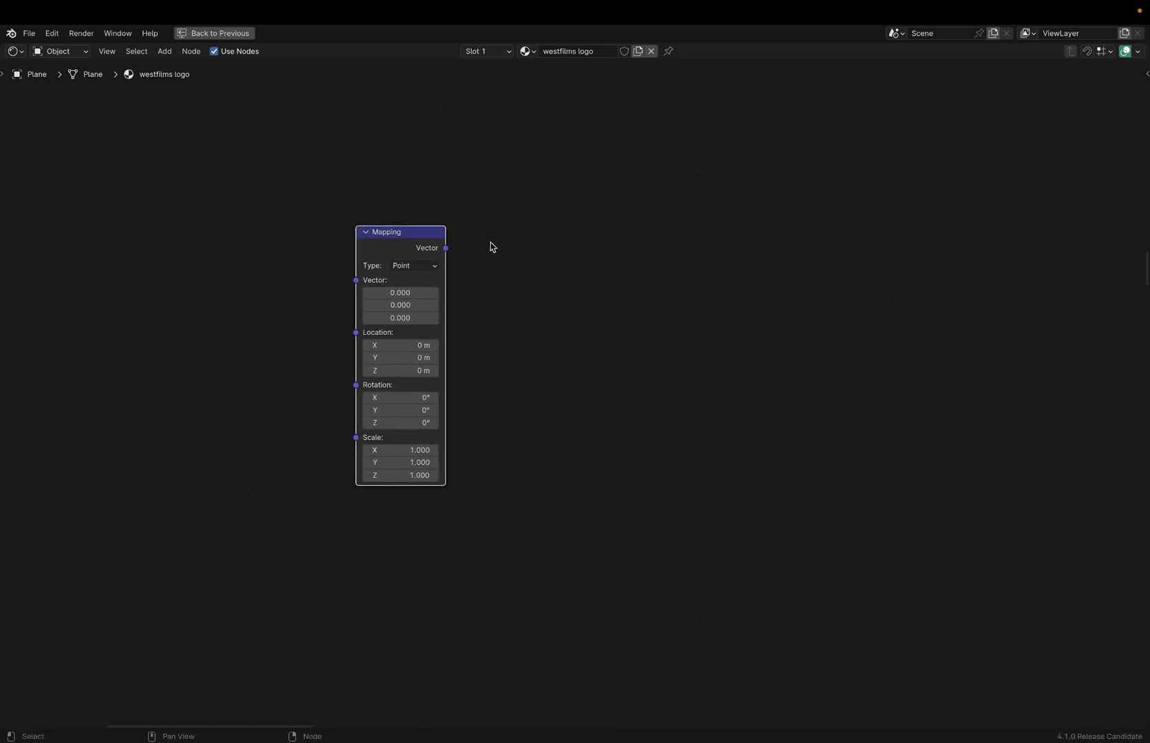
key(q)
key(r)
click(533, 238)
key(q)
click(693, 282)
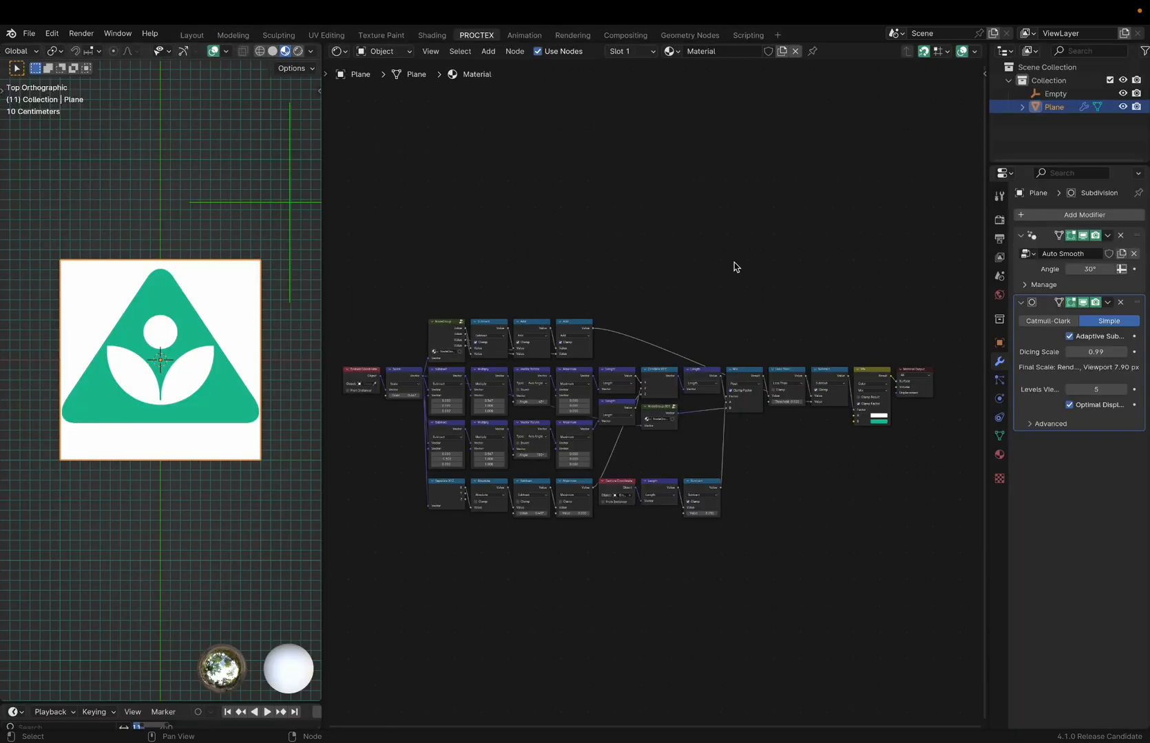
Step: Examine the node snapping options and the aligned rows of nodes in the plant logo's material
click(940, 53)
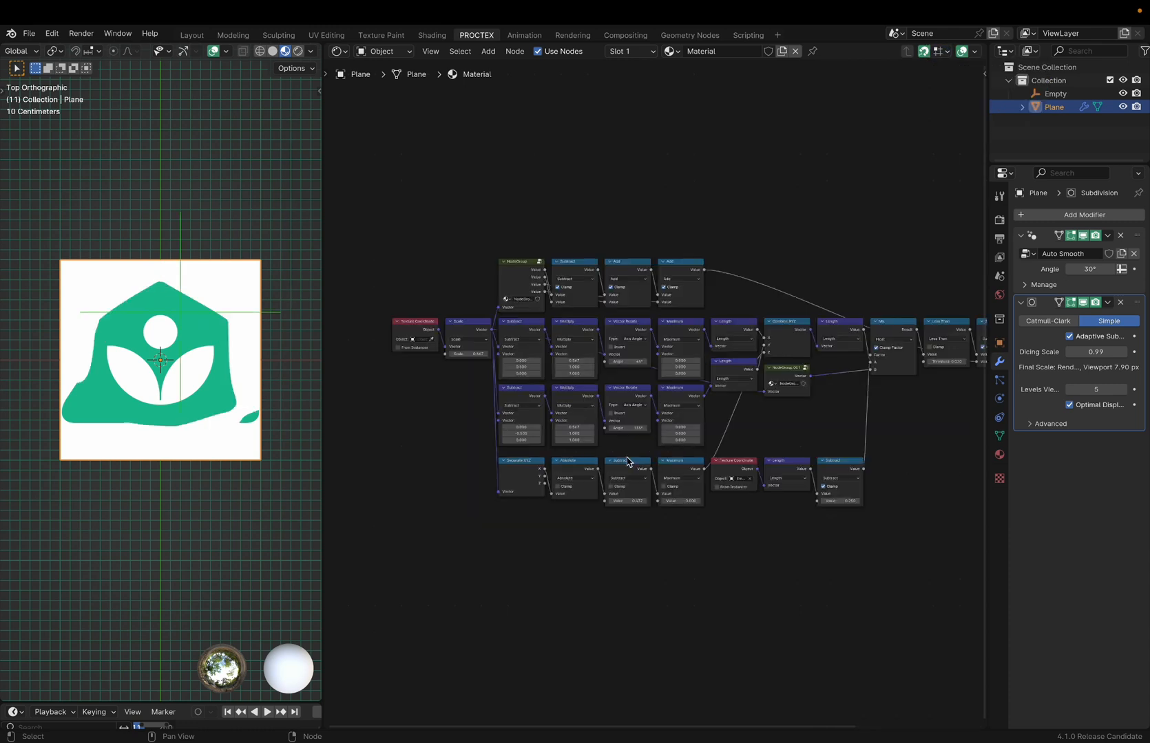
middle_drag(766, 466, 627, 461)
scroll(627, 461, up, 2)
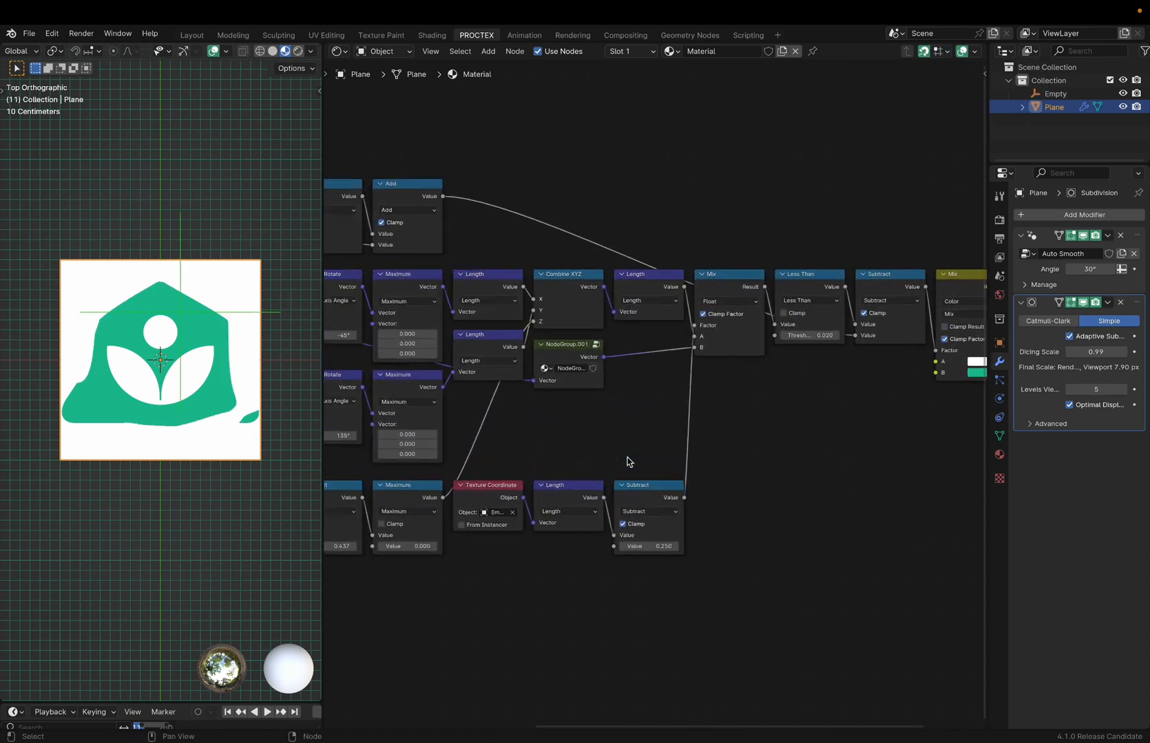
scroll(636, 416, left, 5)
scroll(634, 416, down, 2)
scroll(632, 415, right, 6)
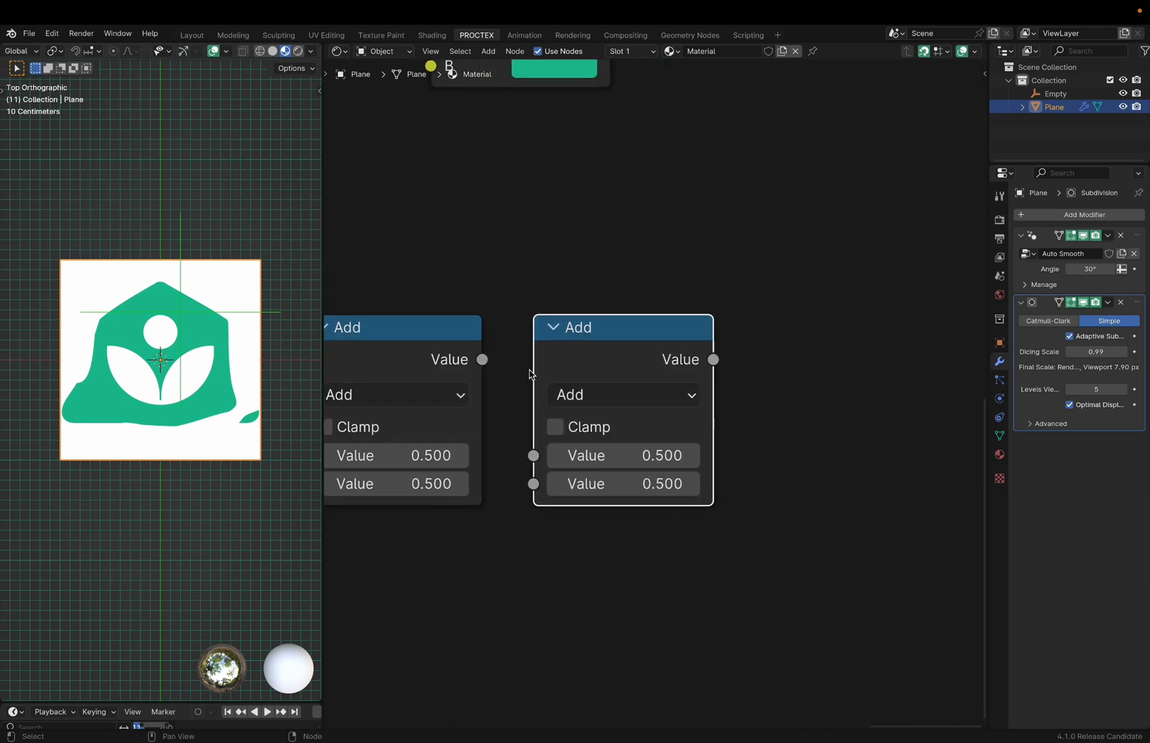
Step: Duplicate the Add math node twice with snapping on, extending the row of evenly spaced Add nodes
key(shift+d)
click(757, 386)
scroll(580, 379, right, 5)
key(shift+d)
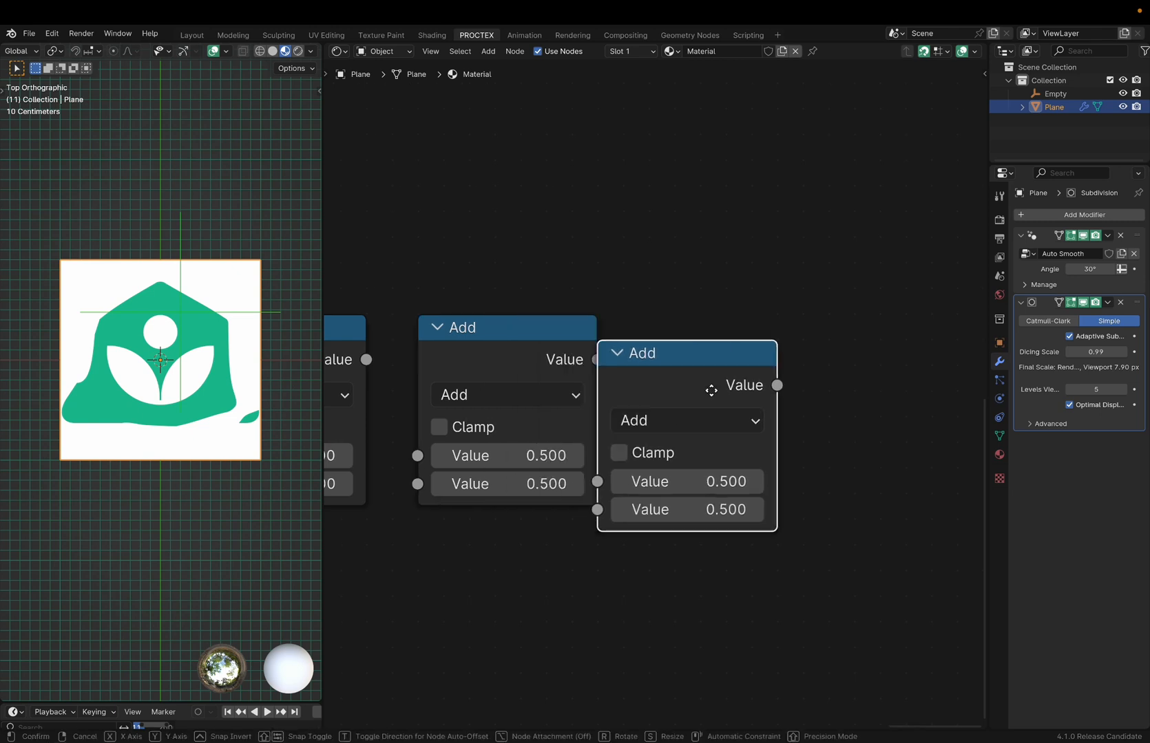
click(763, 388)
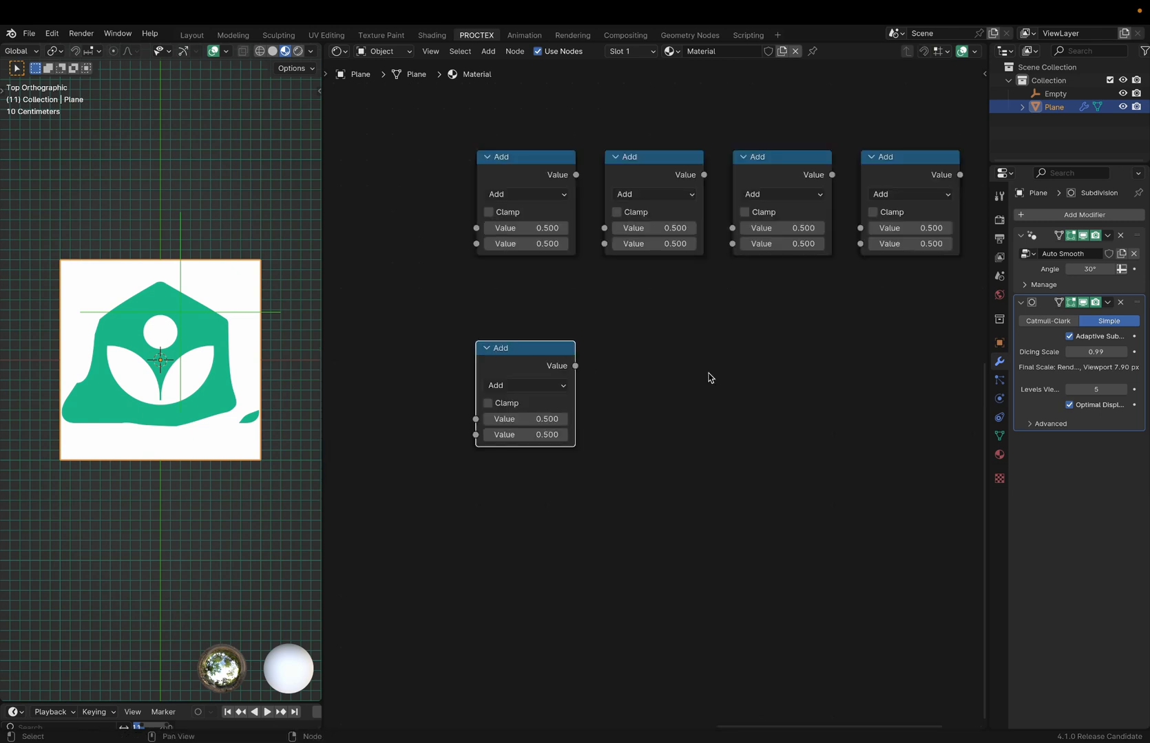
Step: Duplicate the single lower Add node four times with snapping off, forming a loosely placed second row of five
scroll(709, 378, right, 5)
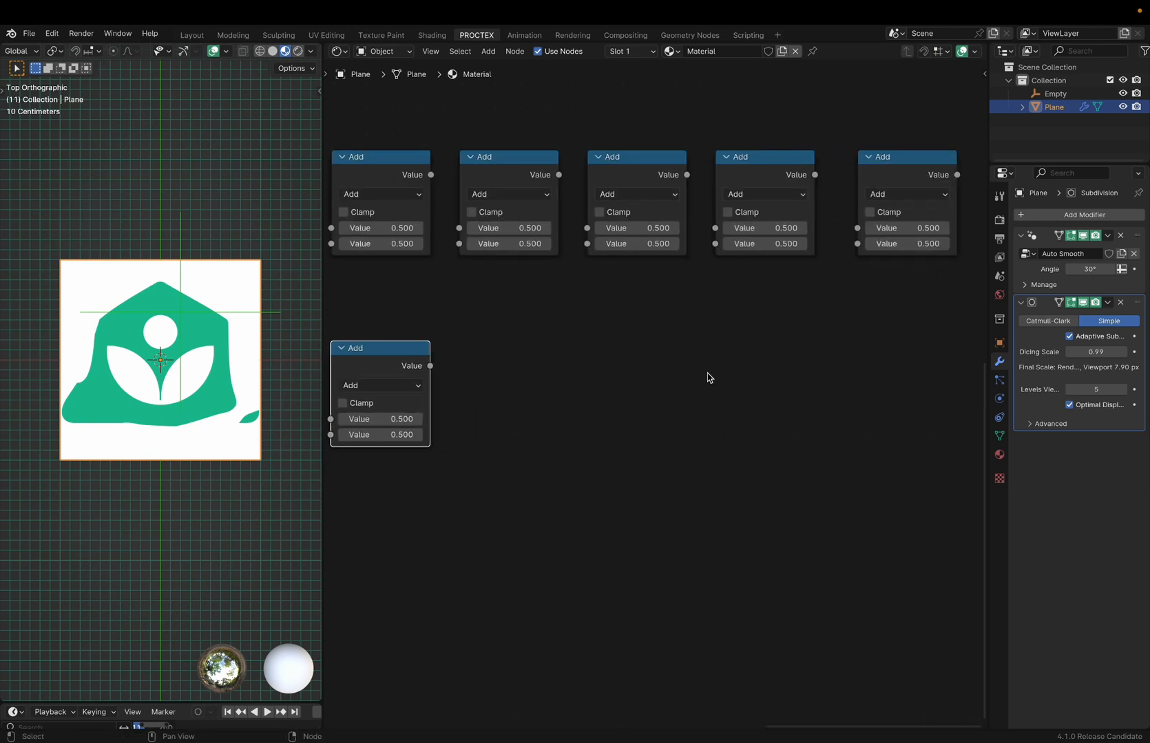
key(shift+d)
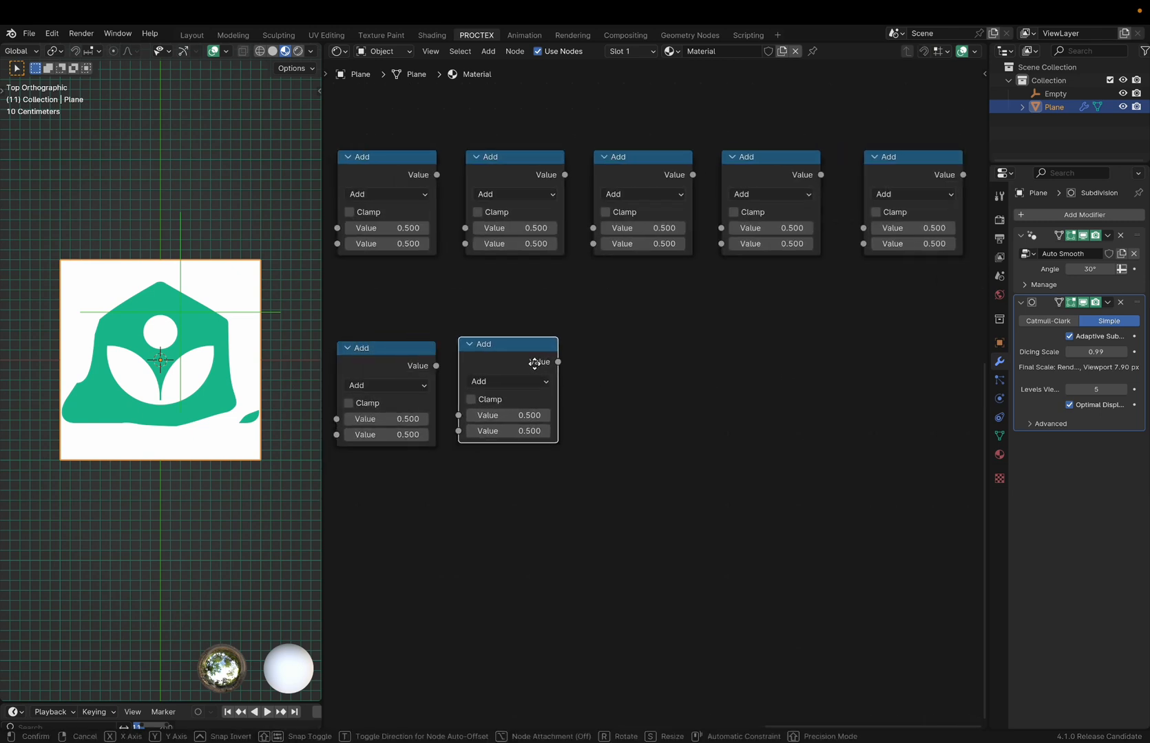
click(536, 367)
key(shift+d)
click(680, 367)
key(shift+d)
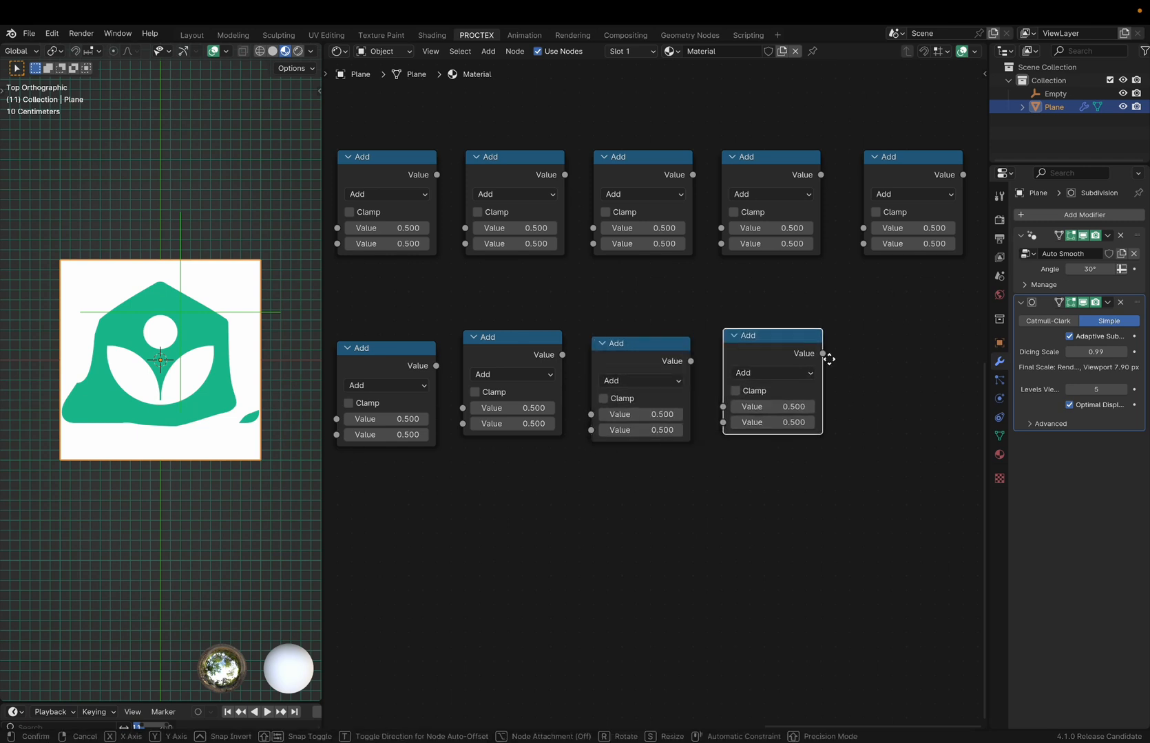
click(824, 359)
key(shift+d)
click(902, 359)
Step: Select the Add nodes in both rows, enable node snapping and open its options
scroll(897, 220, down, 2)
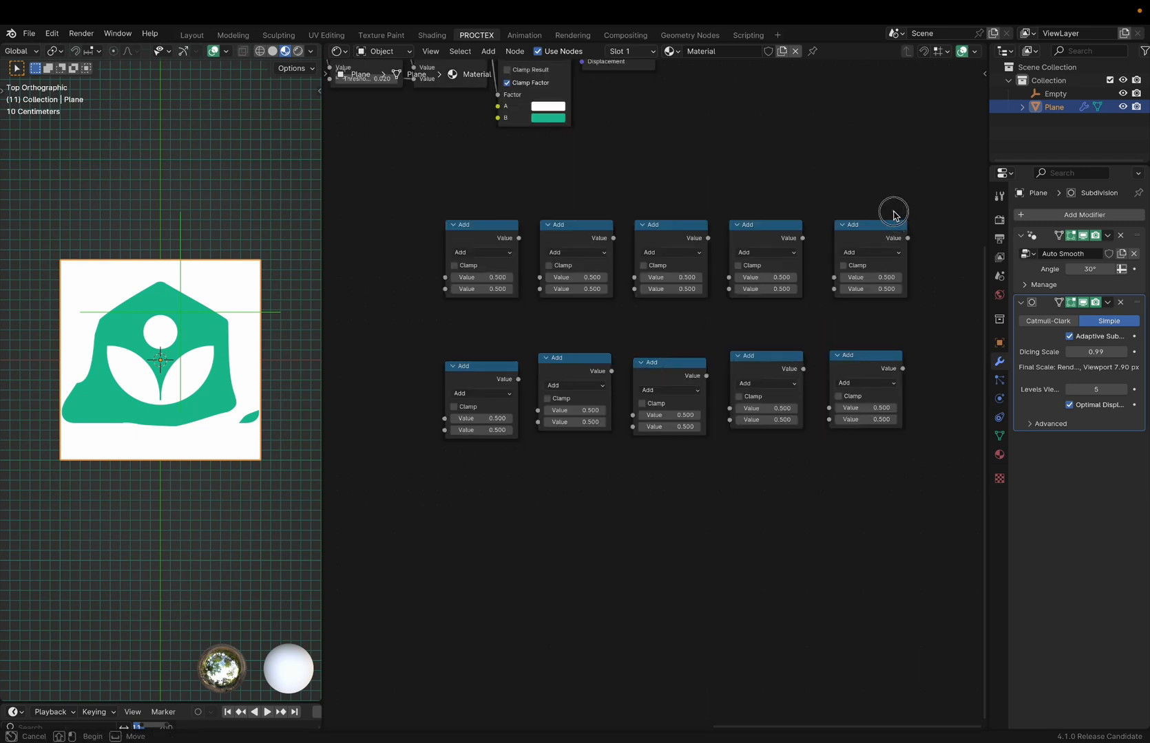
drag(892, 211, 491, 474)
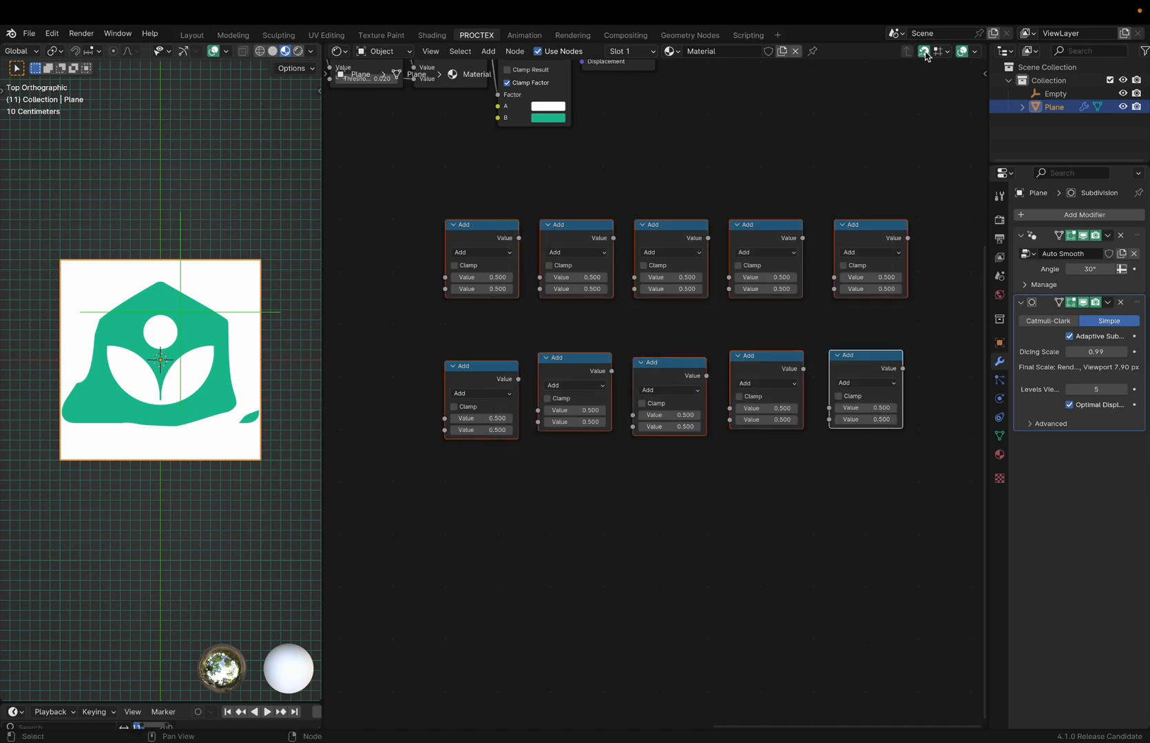
click(938, 52)
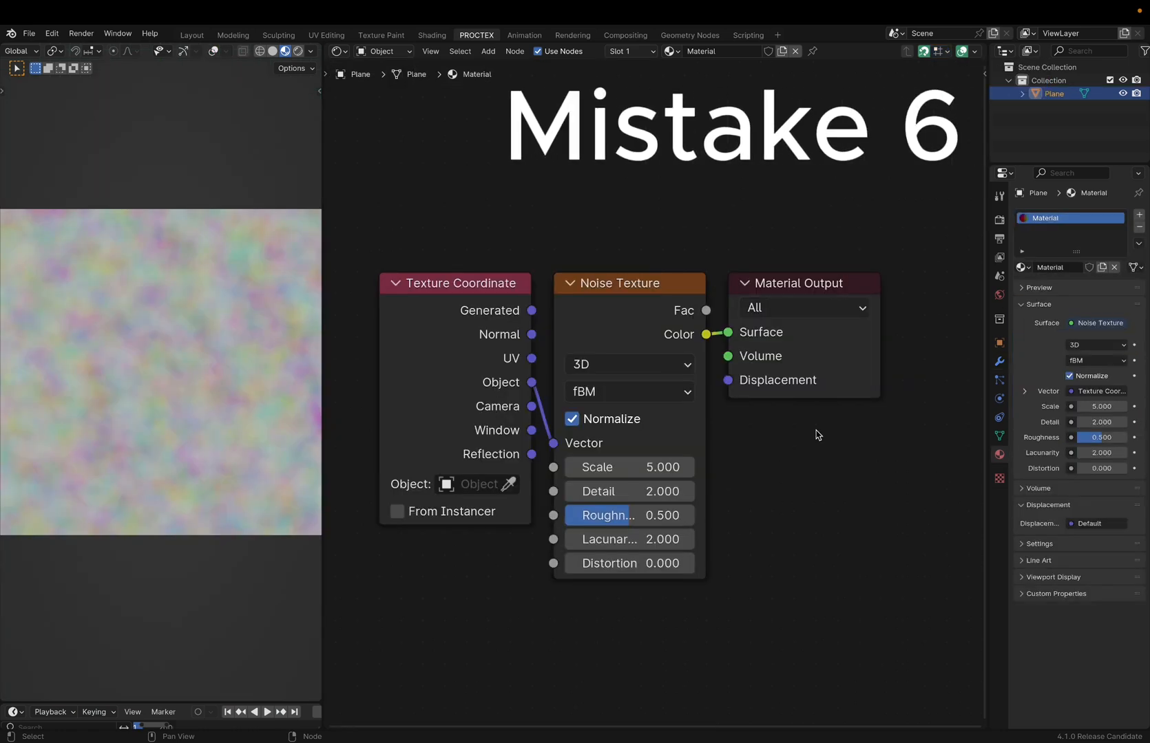
Step: Hide the Texture Coordinate node's unused sockets and move the node slightly away from the Noise Texture
click(460, 430)
key(ctrl+h)
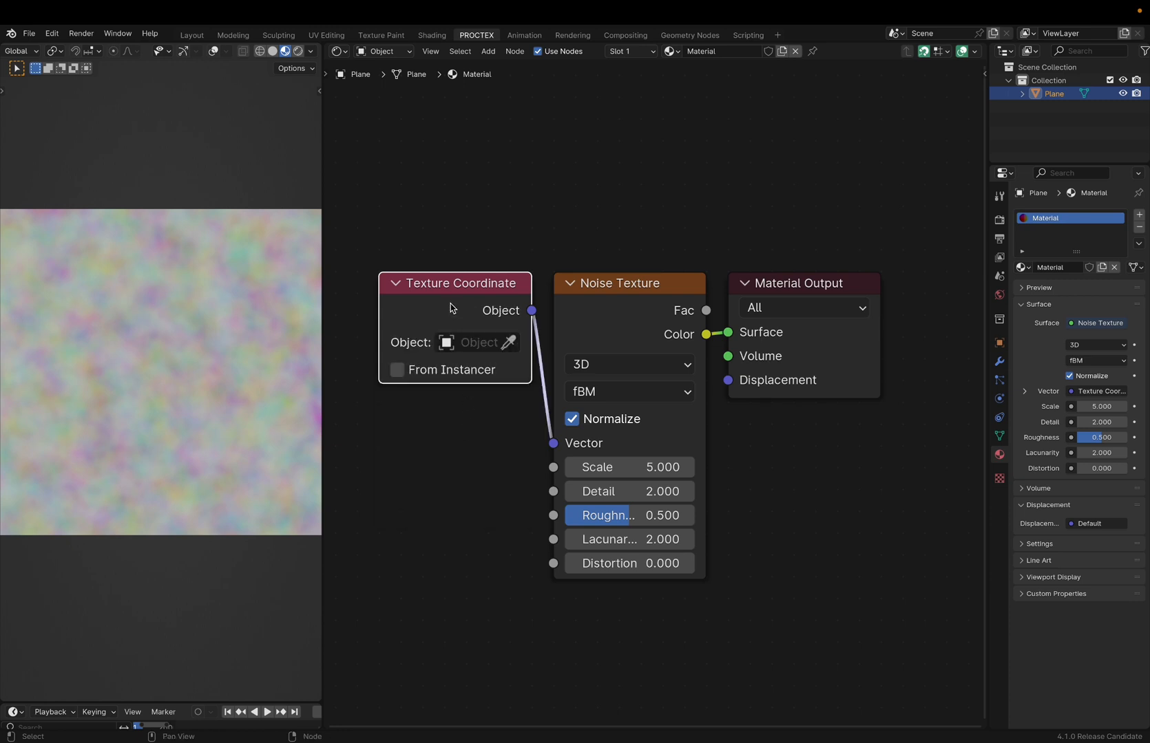
drag(451, 308, 409, 311)
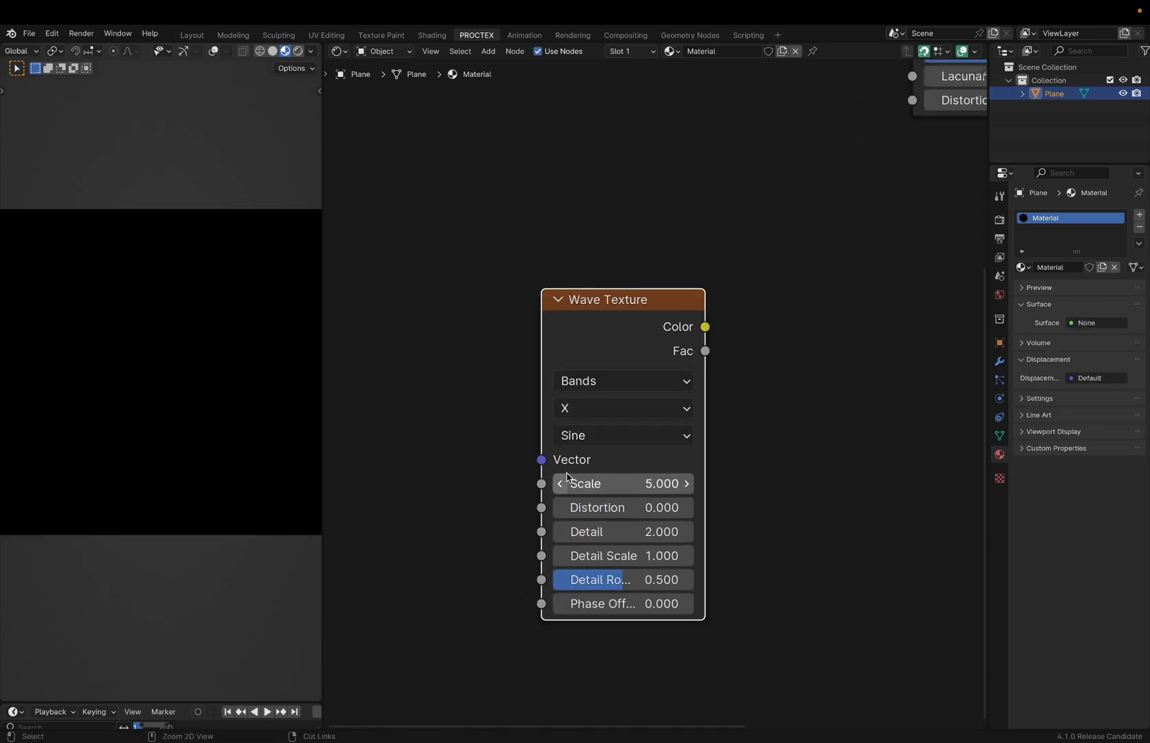
Step: Toggle the Wave Texture node's unused sockets between hidden and shown three times
key(ctrl+h)
key(ctrl+h)
key(ctrl+h)
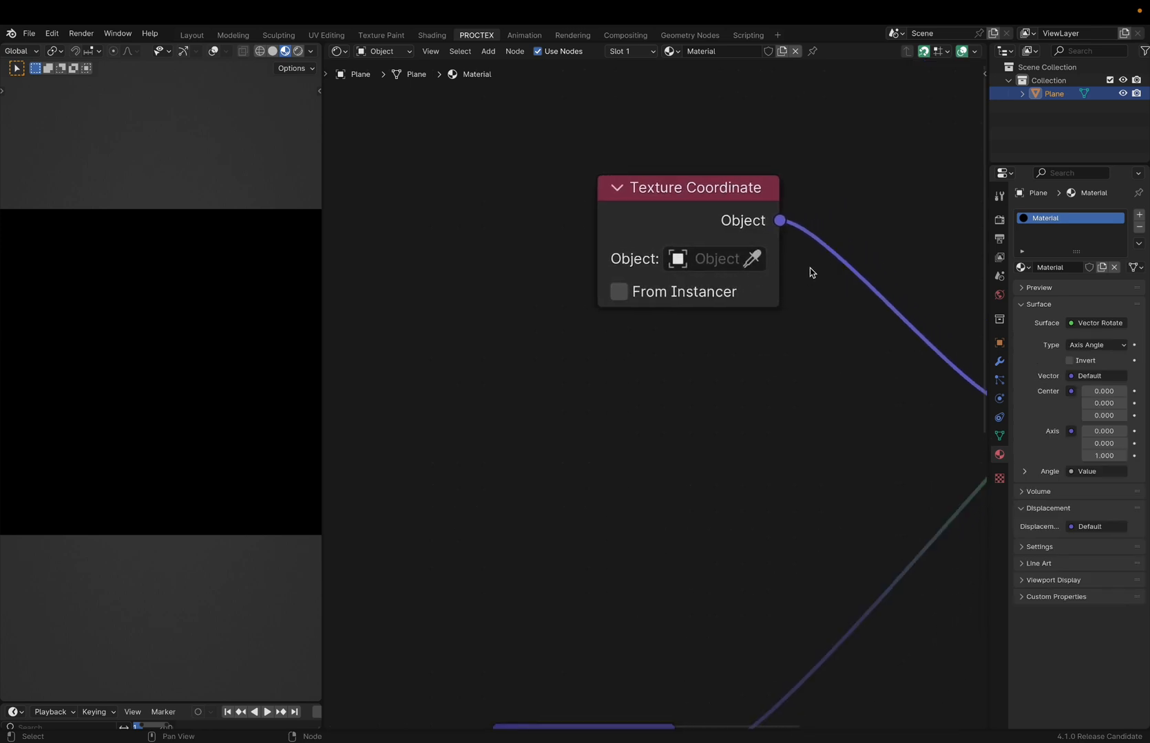
Step: Hide the Vector Rotate node's unused sockets and reposition the Texture Coordinate node just above it
drag(703, 226, 599, 251)
scroll(744, 326, down, 10)
click(629, 257)
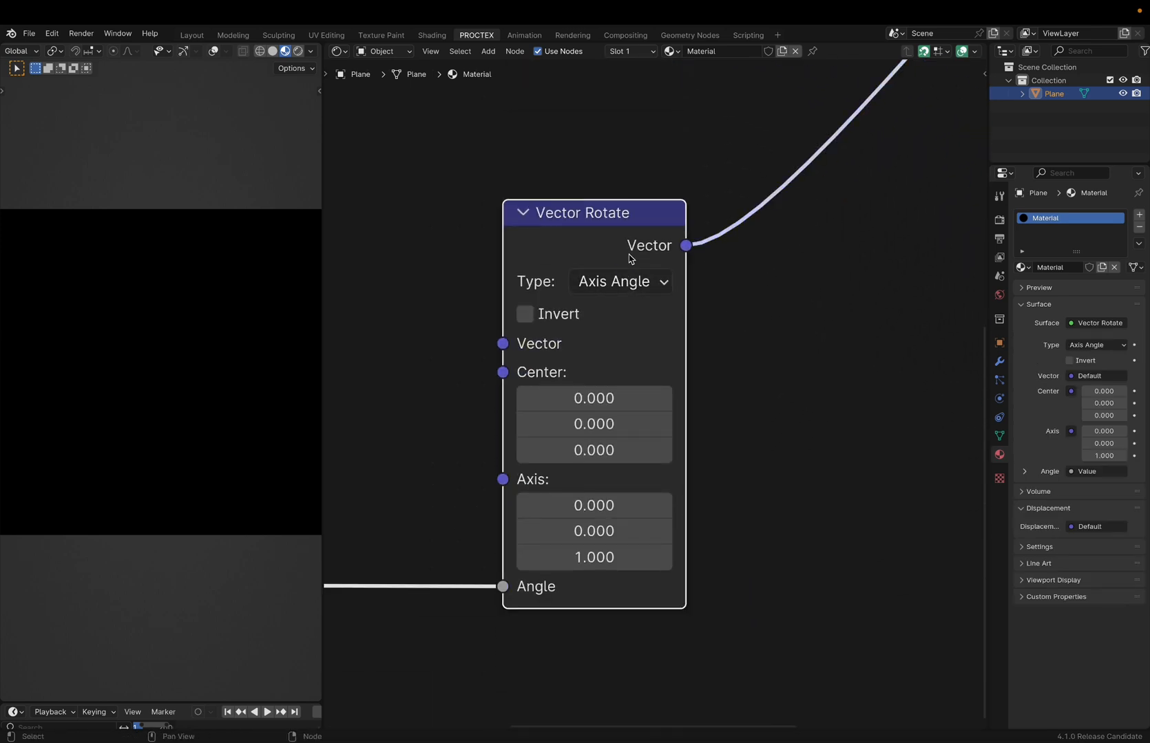
key(ctrl+h)
scroll(798, 329, up, 3)
scroll(643, 265, up, 5)
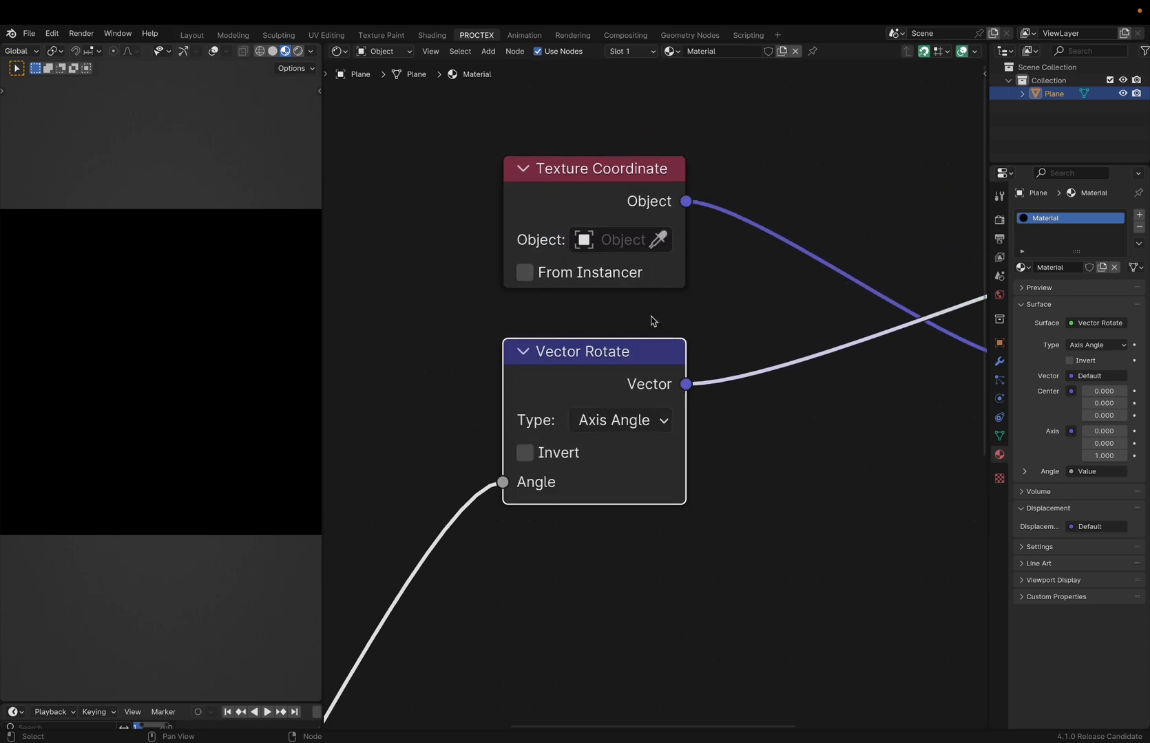
click(616, 187)
drag(616, 187, 614, 213)
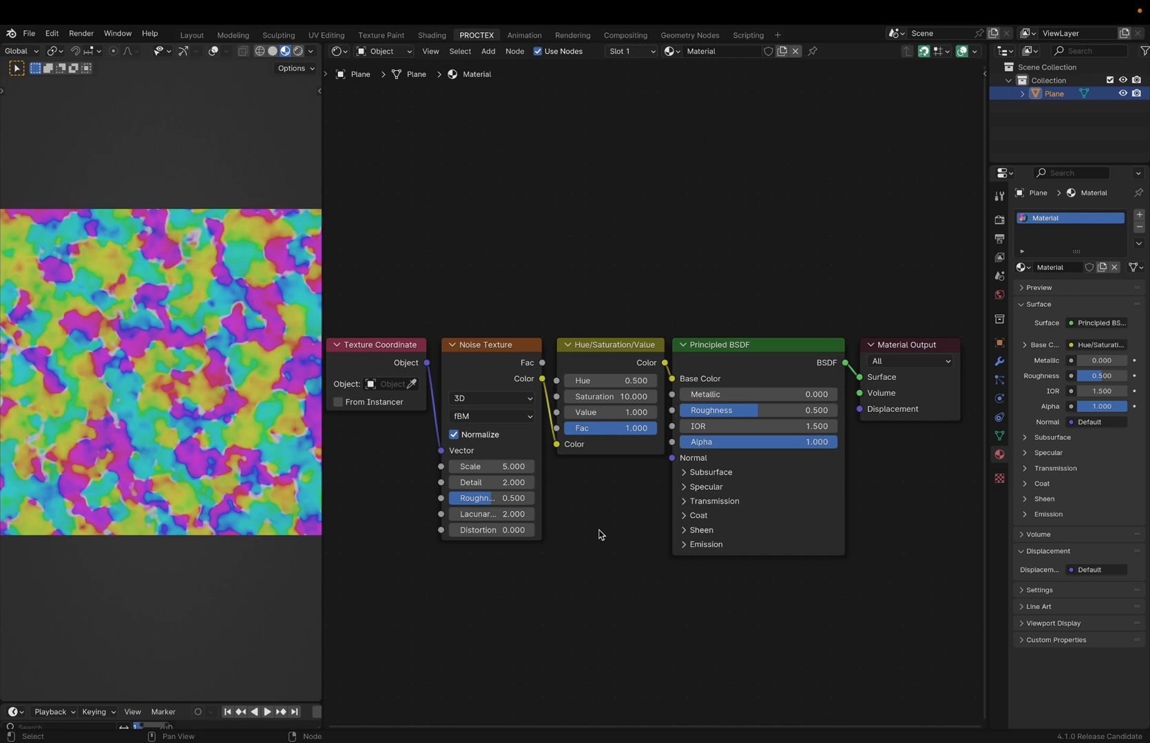
drag(368, 482, 904, 323)
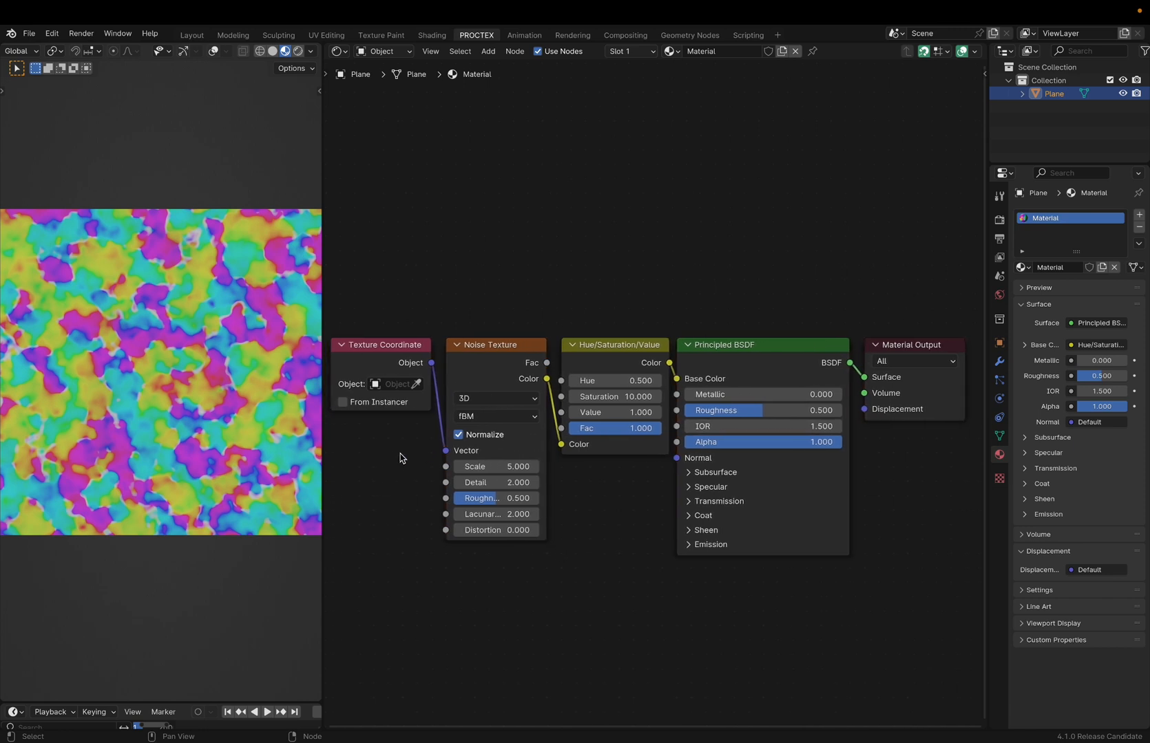
drag(372, 472, 921, 313)
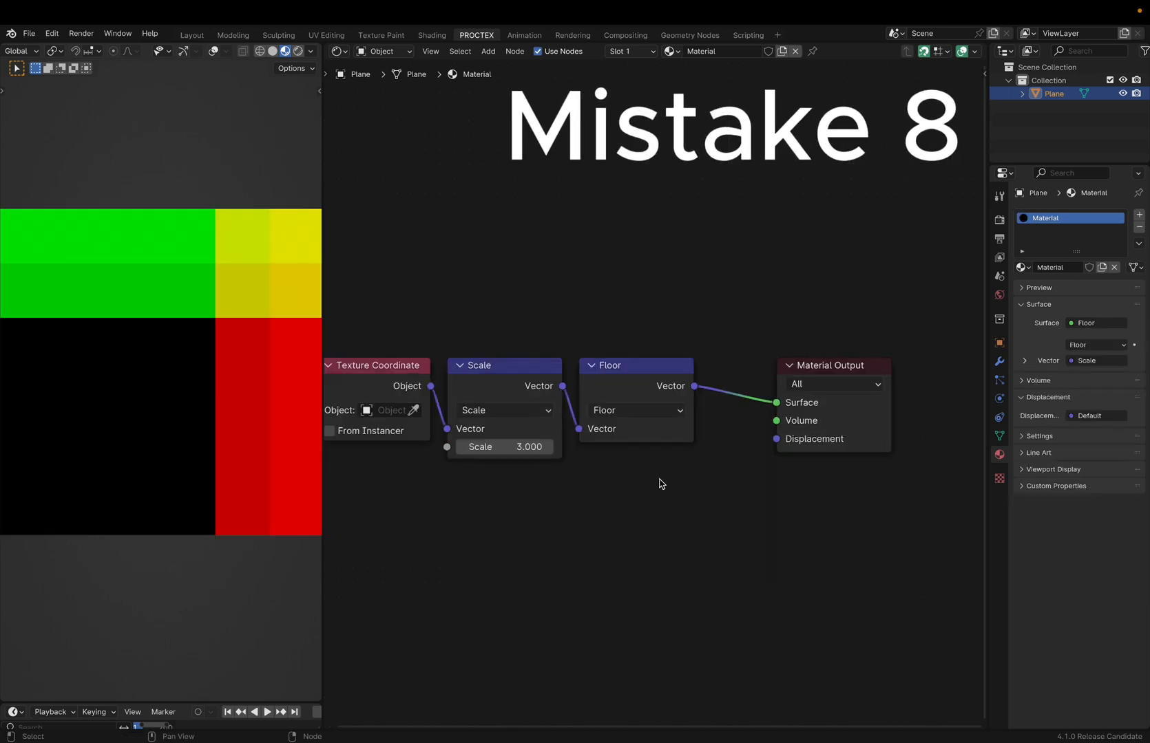
scroll(647, 462, left, 2)
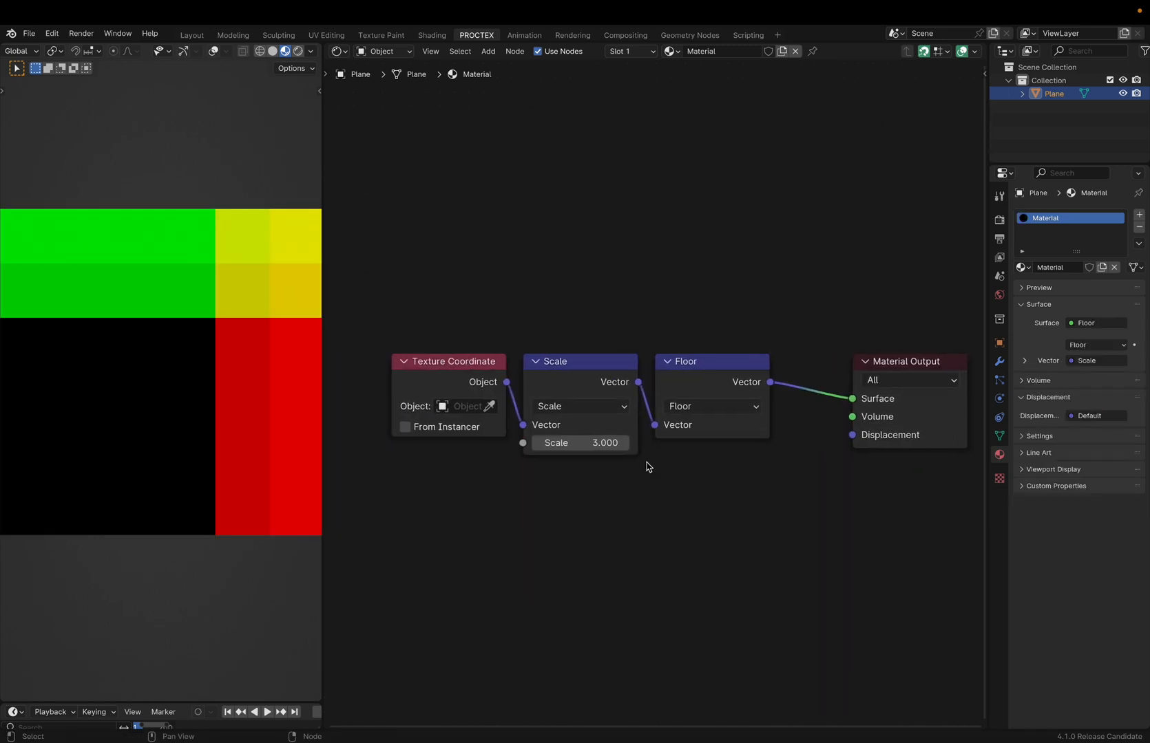
scroll(647, 461, right, 5)
scroll(647, 462, left, 4)
ctrl+scroll(647, 462, up, 2)
ctrl+scroll(647, 462, down, 3)
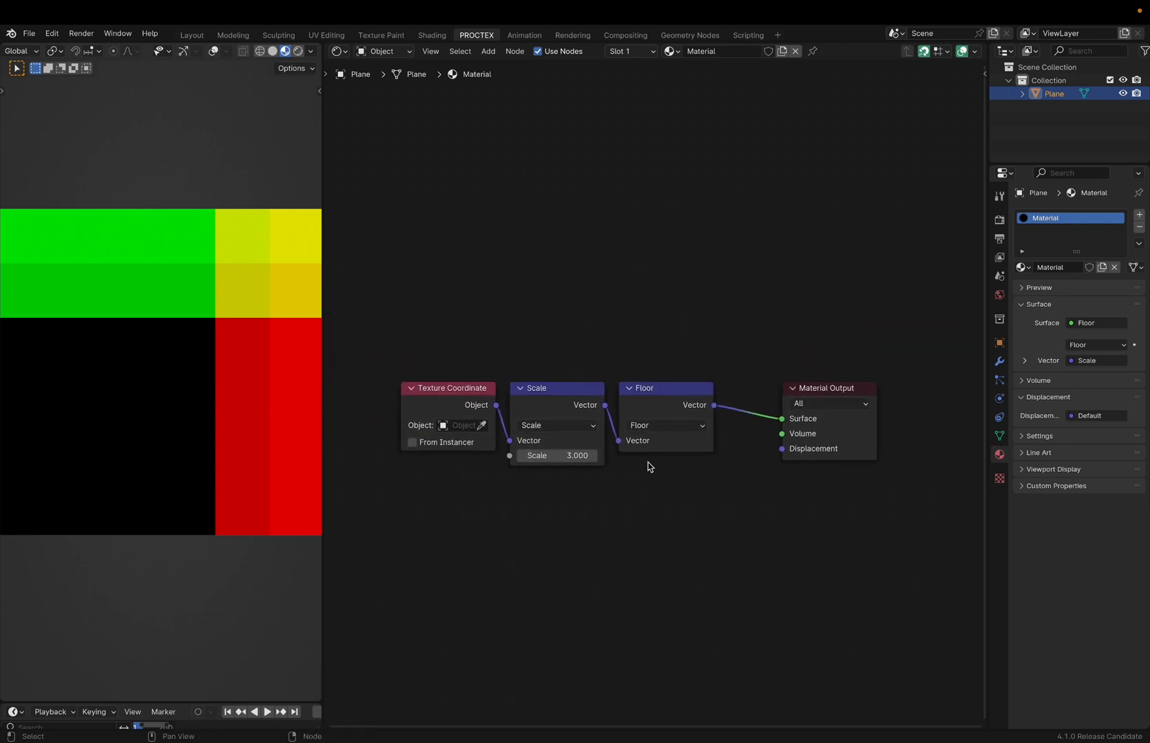
scroll(647, 462, right, 1)
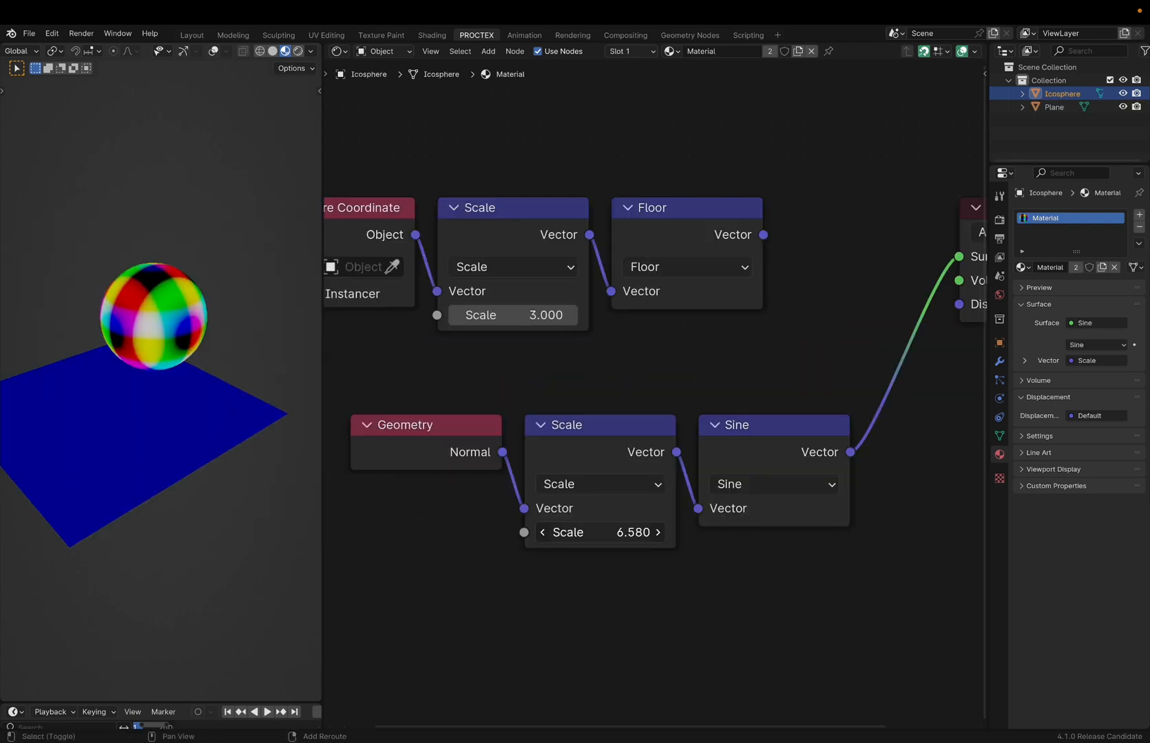
Step: Adjust the Scale value between the Geometry normal and Sine nodes, and set the Combine XYZ node to Y 0.020 and Z 0.220
drag(599, 533, 636, 532)
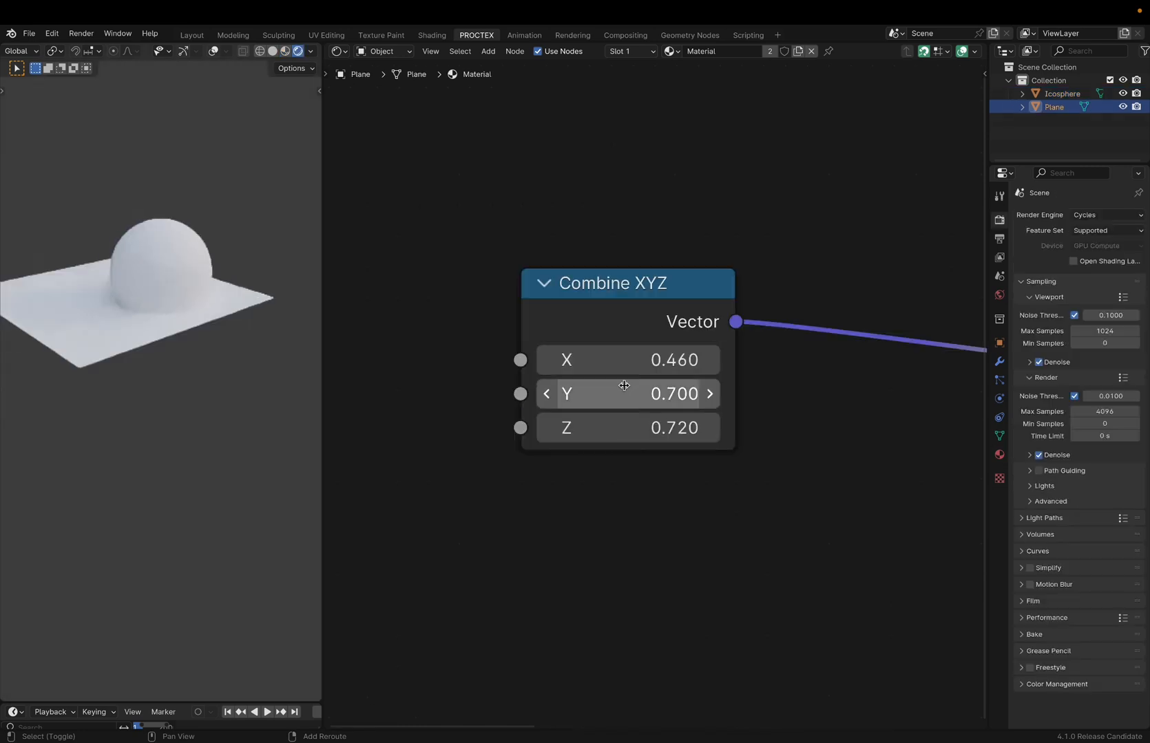
drag(621, 394, 698, 428)
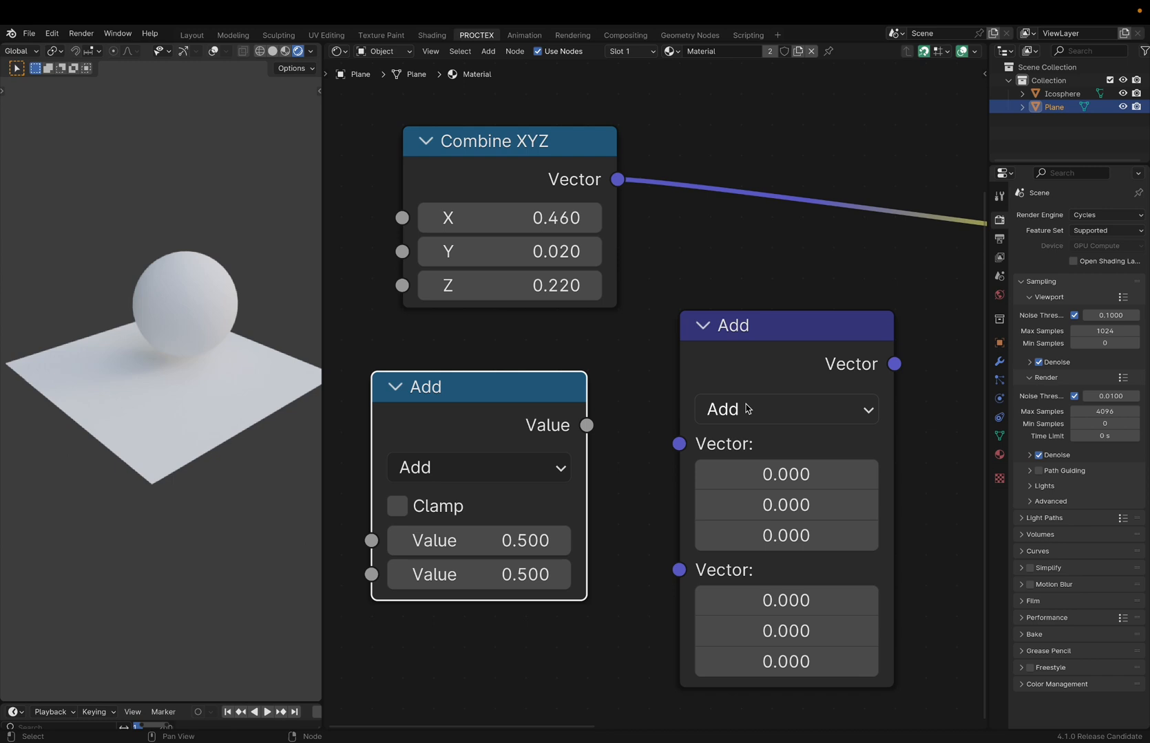
Step: Arrange the Math Add node directly beneath Combine XYZ and reposition the Vector Math Add node beside it
scroll(748, 409, up, 5)
scroll(748, 408, left, 3)
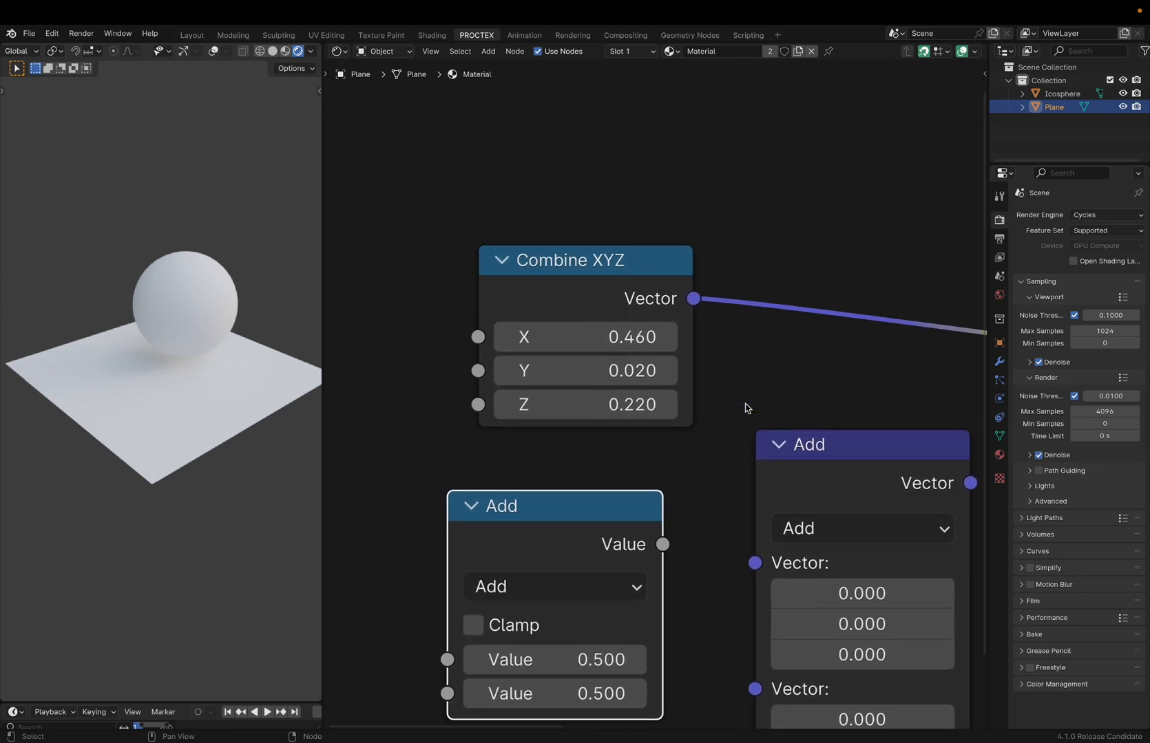
scroll(747, 405, down, 1)
drag(598, 500, 559, 471)
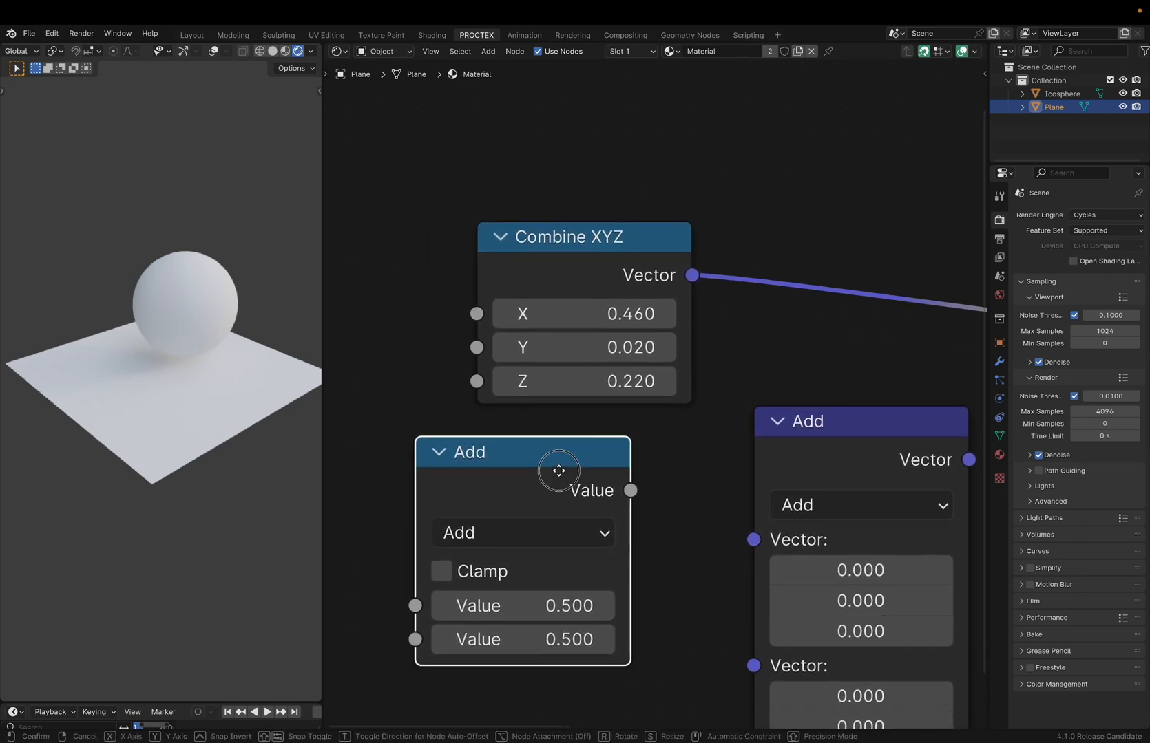
click(588, 347)
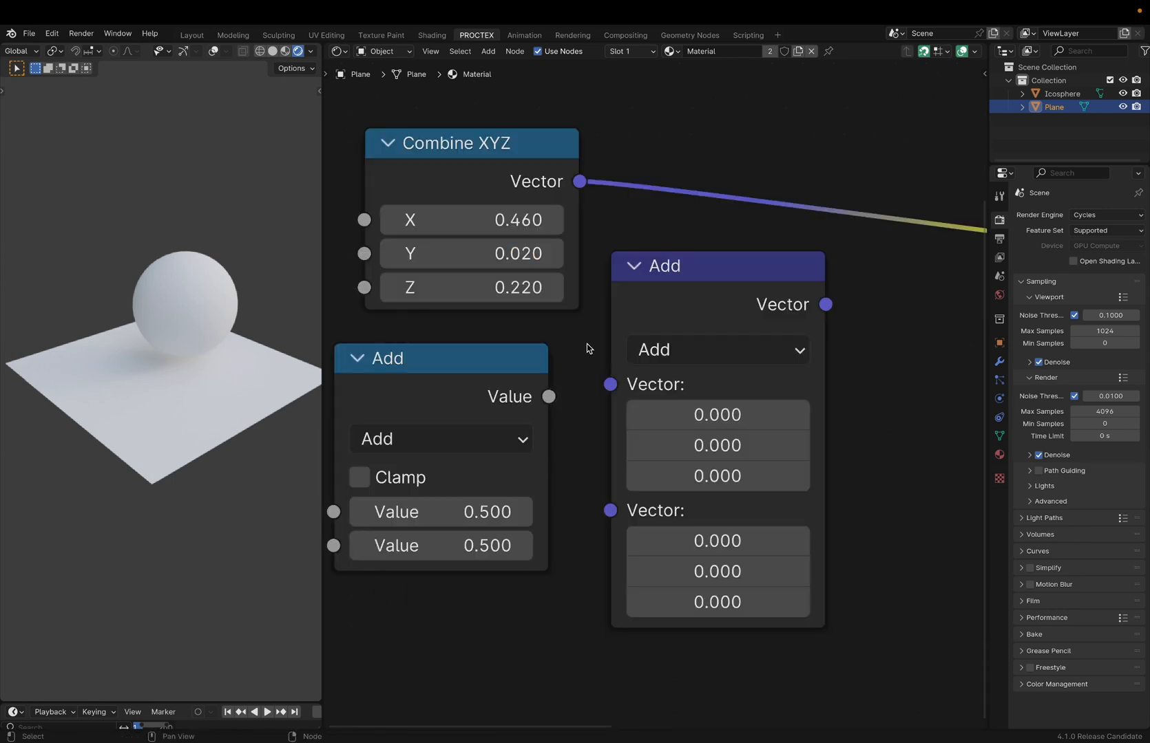
drag(657, 303, 707, 323)
click(481, 405)
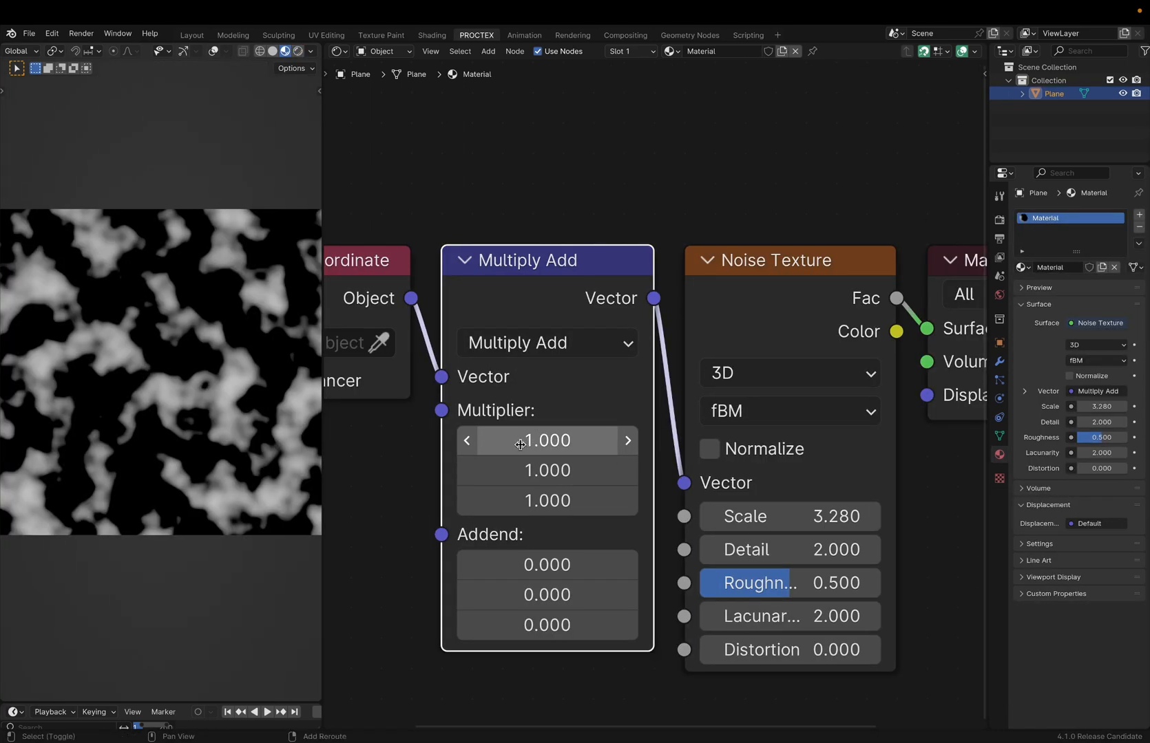
Step: Vary the Multiply Add node's Multiplier and Addend values to stretch and shift the Noise Texture
drag(526, 441, 547, 470)
mouse_move(564, 565)
mouse_down()
mouse_move(608, 564)
mouse_move(564, 564)
mouse_up()
drag(565, 625, 696, 625)
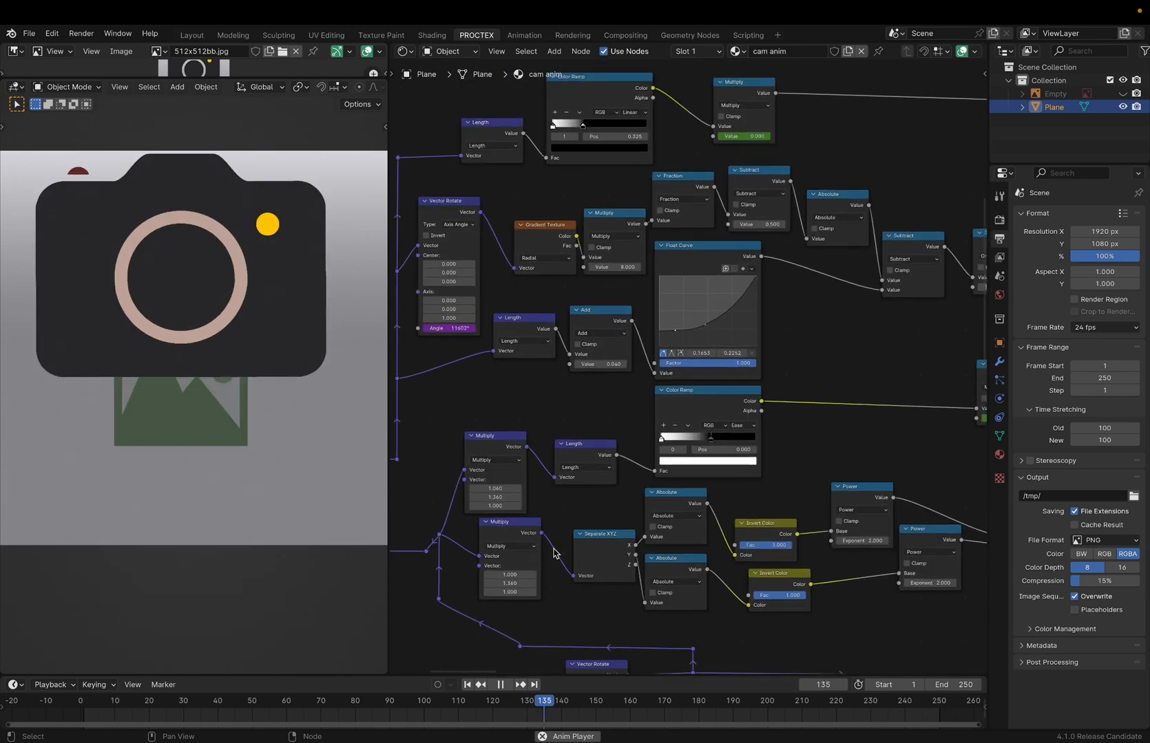
Step: Examine the node trees of the cam anim material and the ODRADEK wings, toggling the animation playback
scroll(552, 551, right, 5)
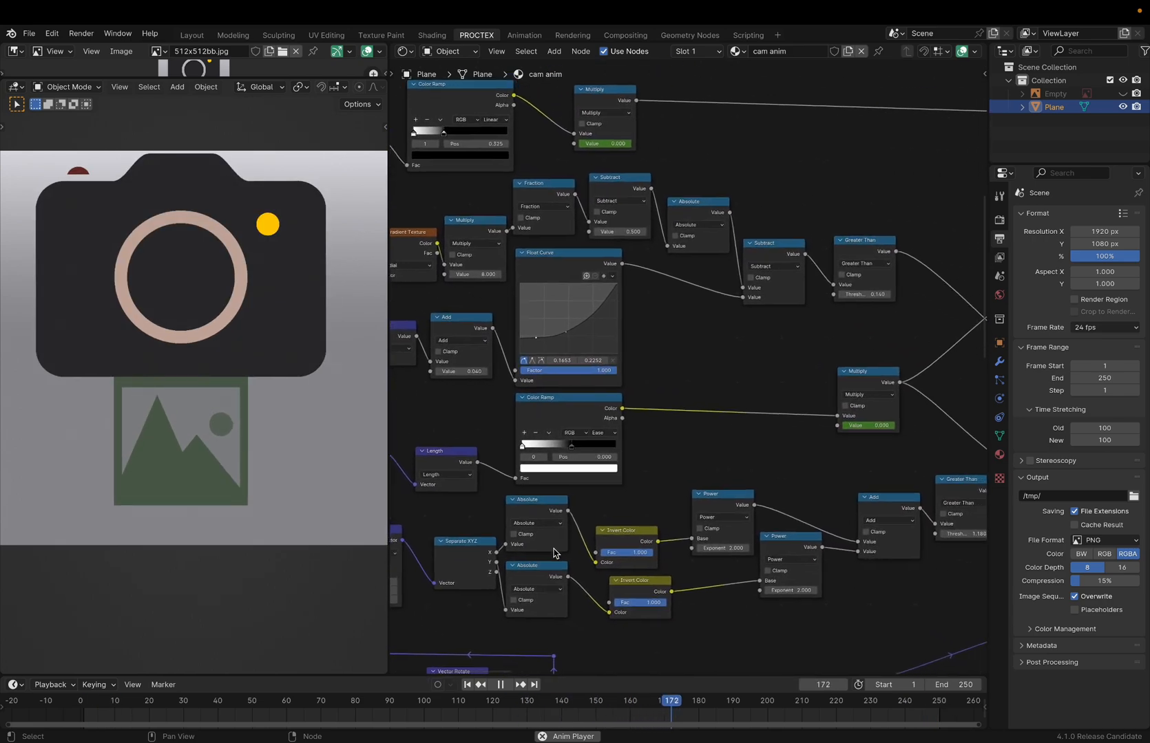
scroll(554, 553, right, 5)
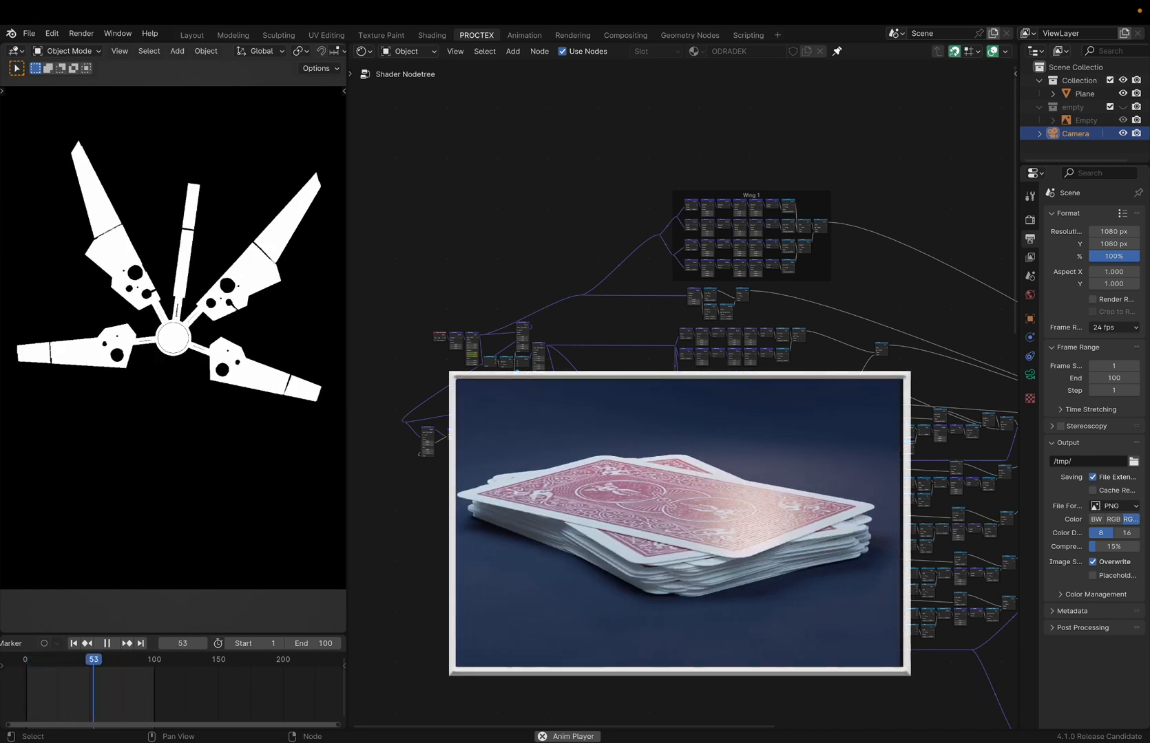
key(space)
scroll(682, 413, right, 6)
scroll(682, 413, down, 5)
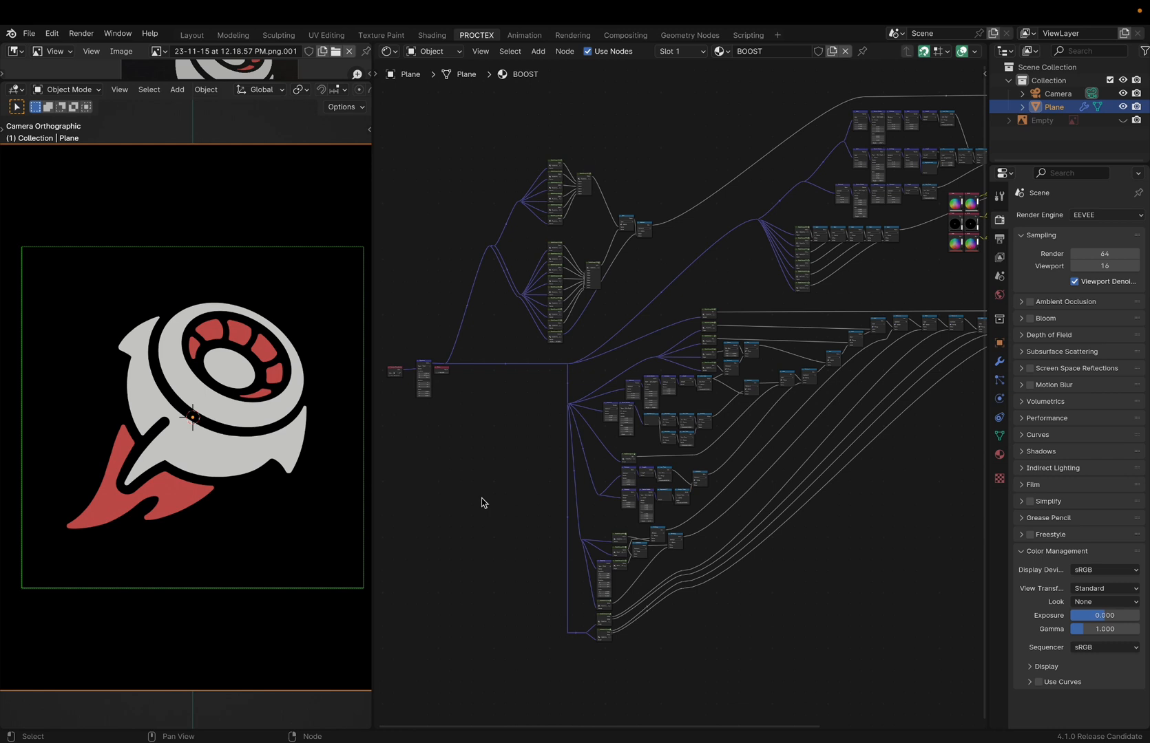
Step: Examine the full BOOST material node tree, from its coordinate nodes to the Material Output
scroll(578, 593, right, 4)
scroll(570, 588, left, 1)
scroll(501, 593, left, 8)
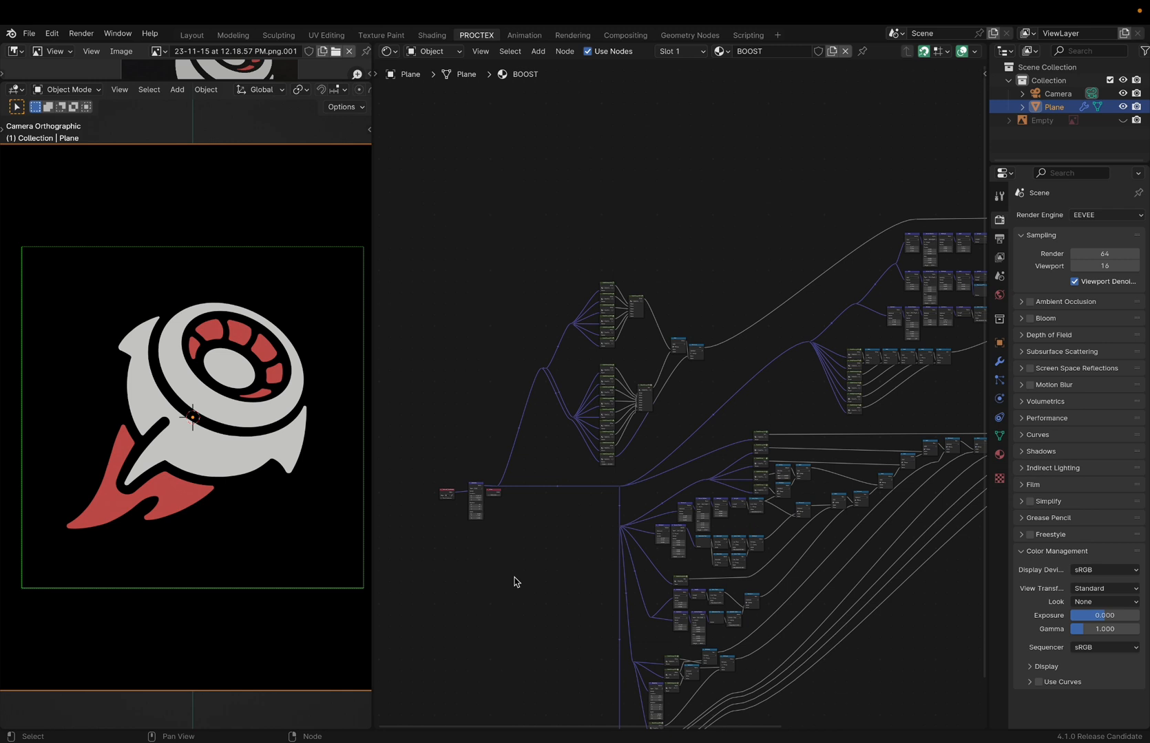
scroll(530, 575, down, 4)
scroll(556, 554, left, 4)
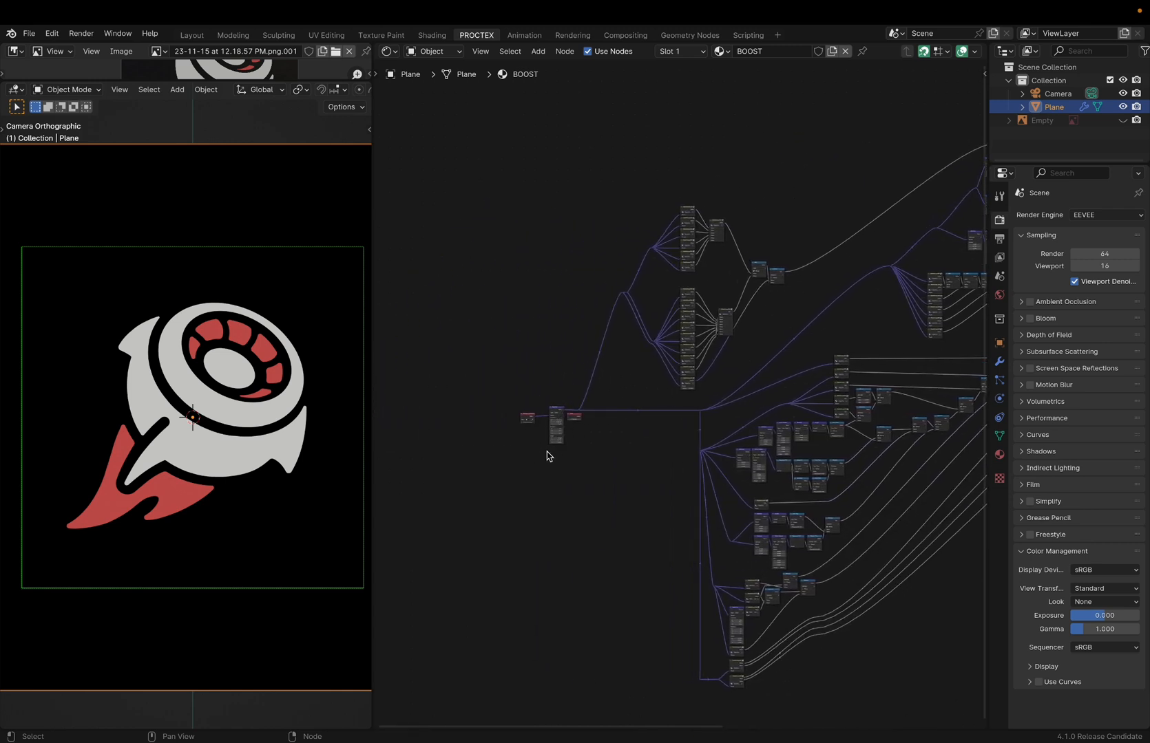
scroll(548, 456, down, 2)
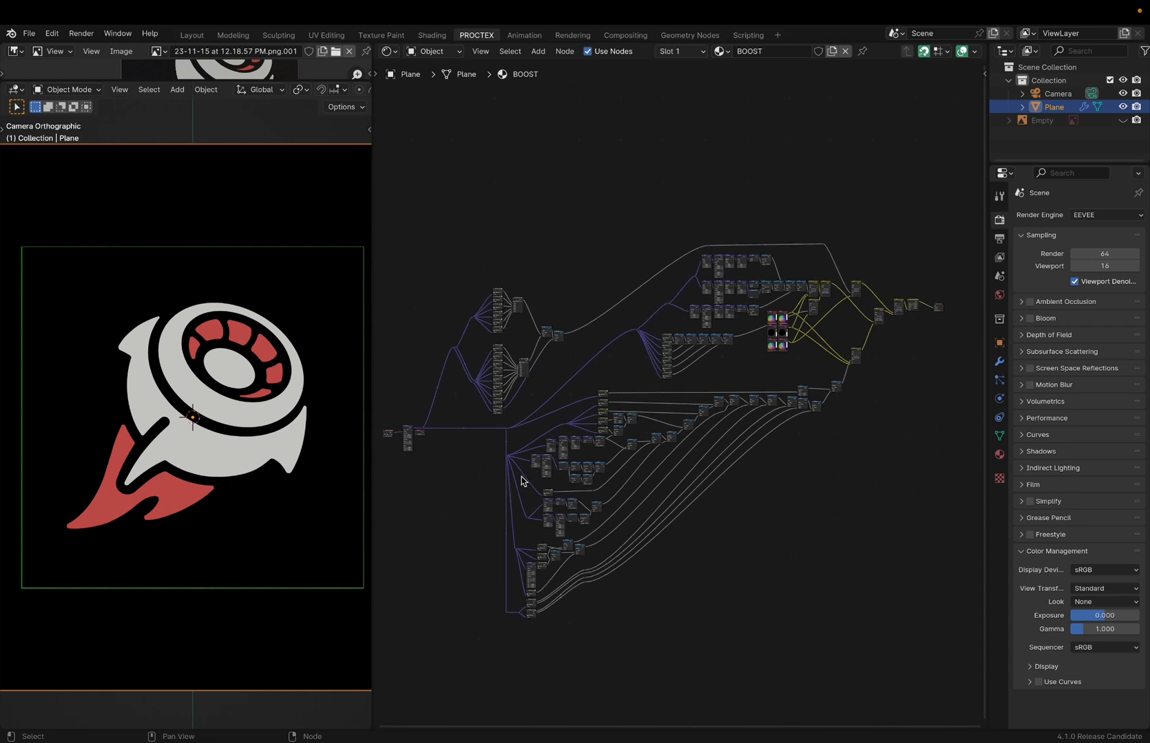
scroll(521, 481, up, 1)
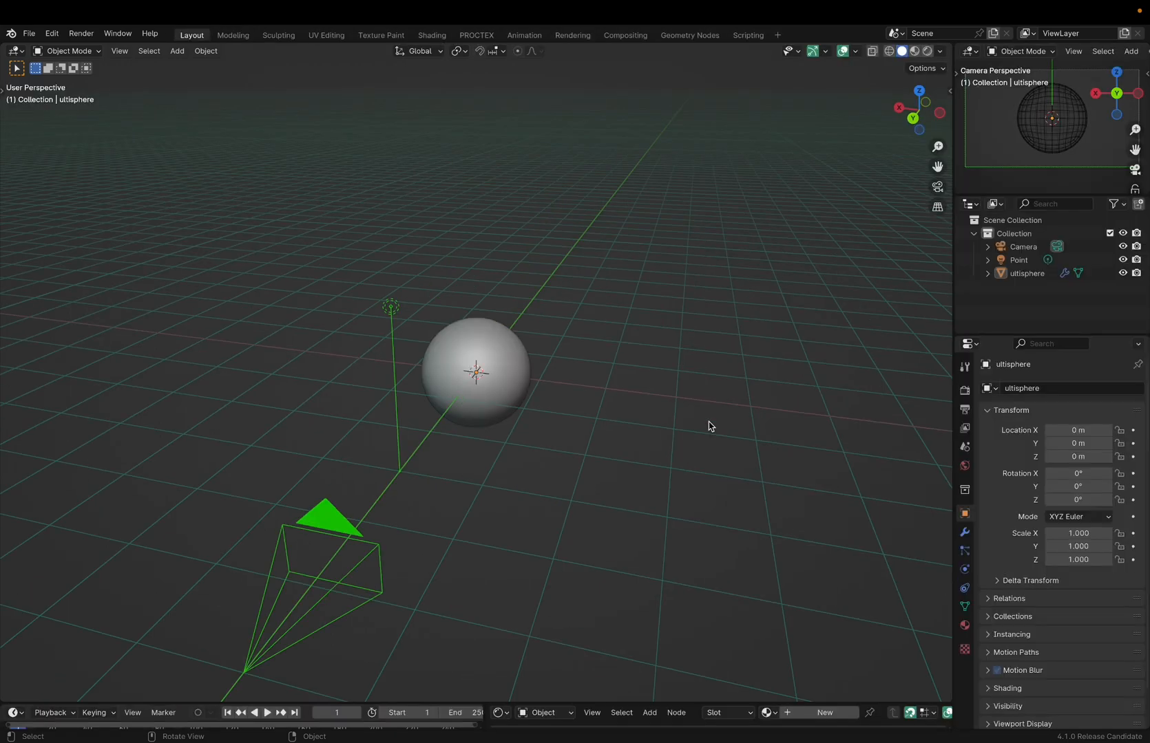
scroll(709, 426, right, 15)
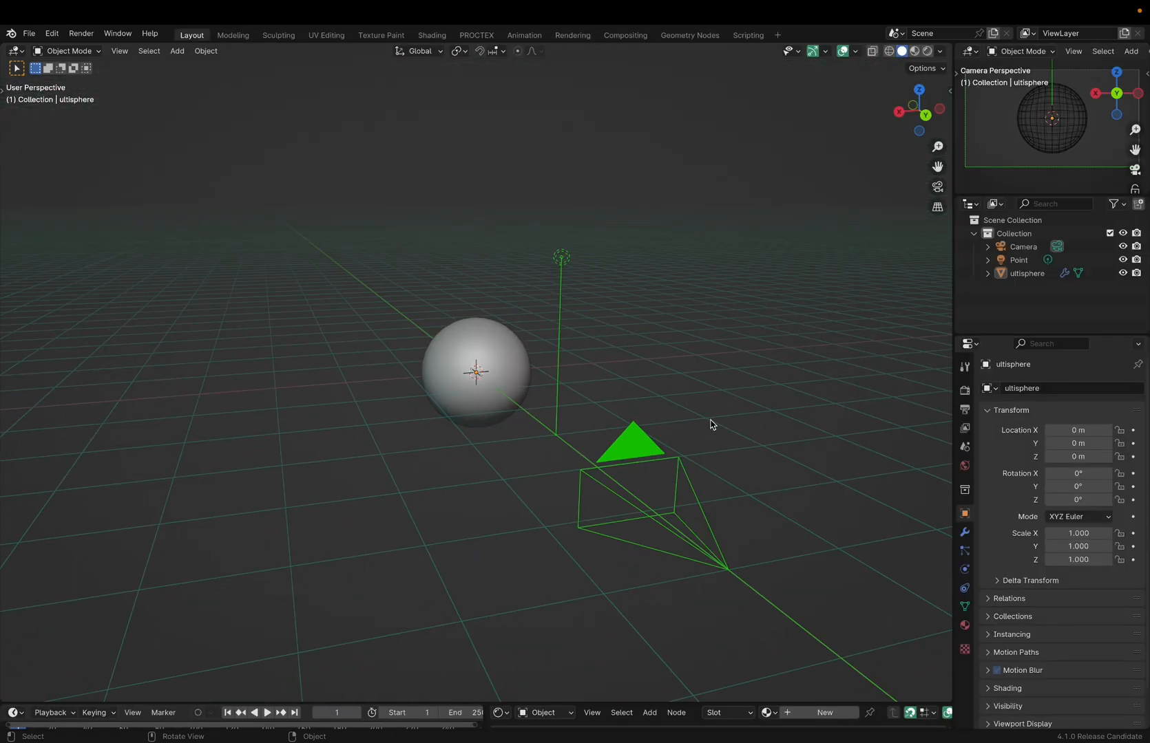
scroll(710, 424, right, 15)
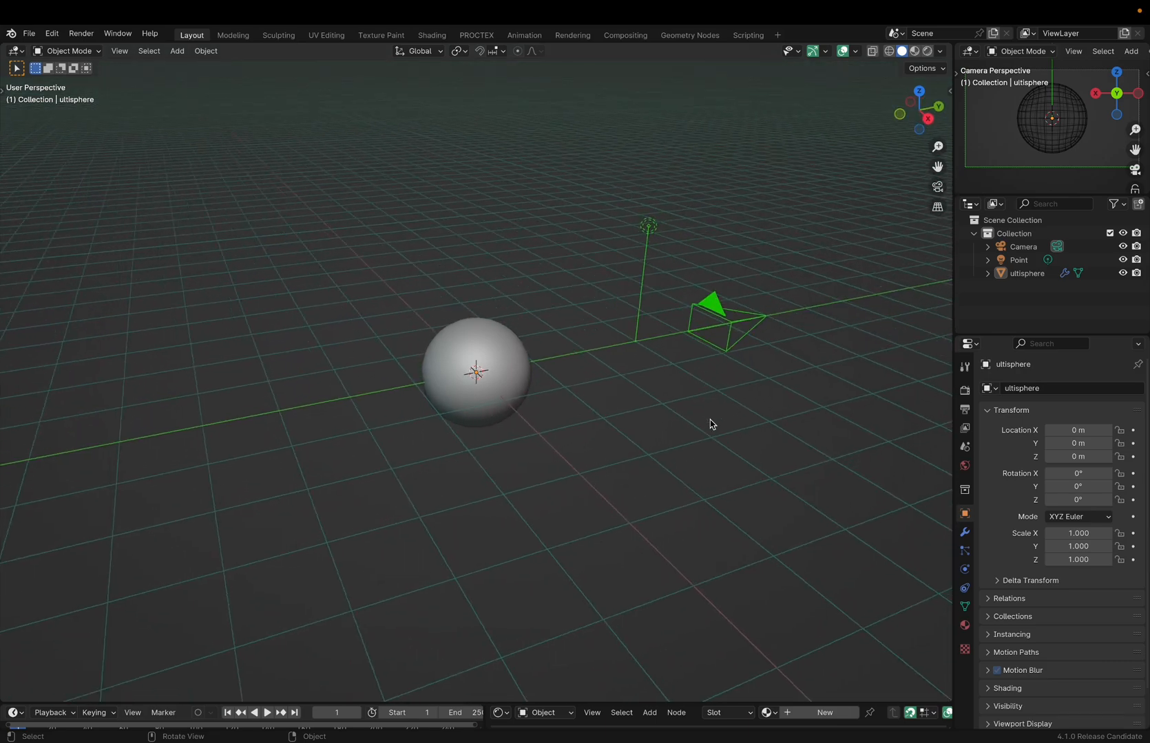
scroll(716, 424, left, 10)
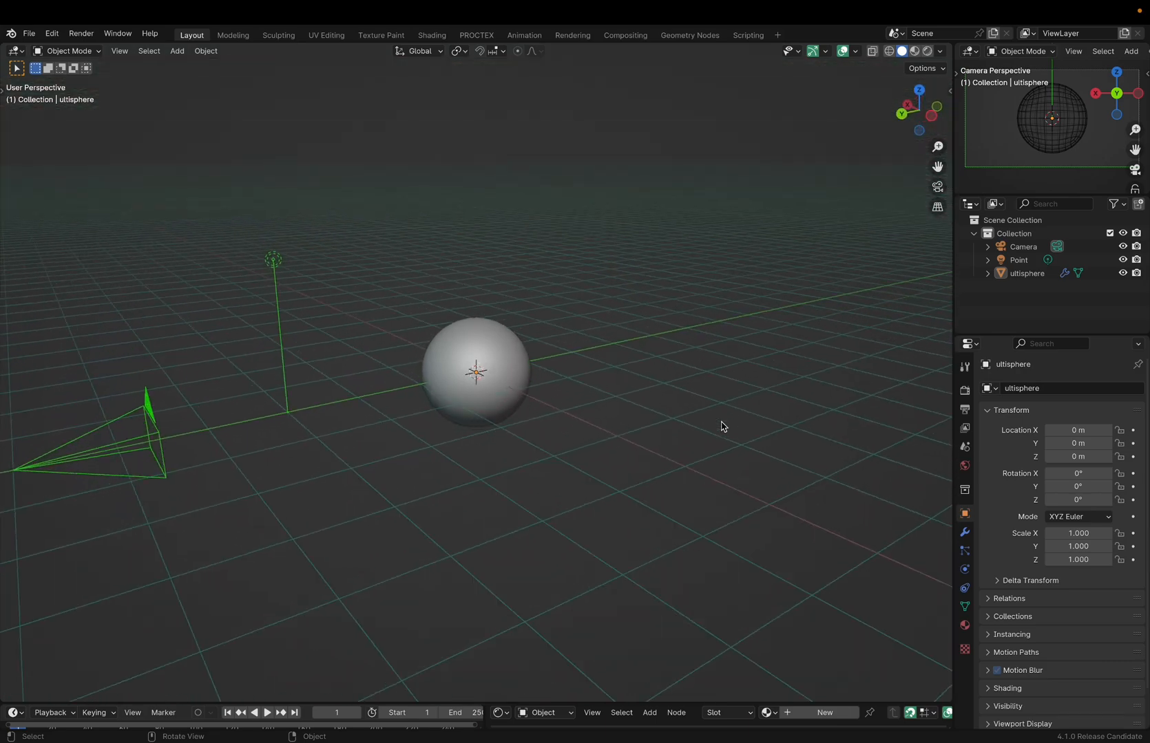
scroll(720, 426, right, 15)
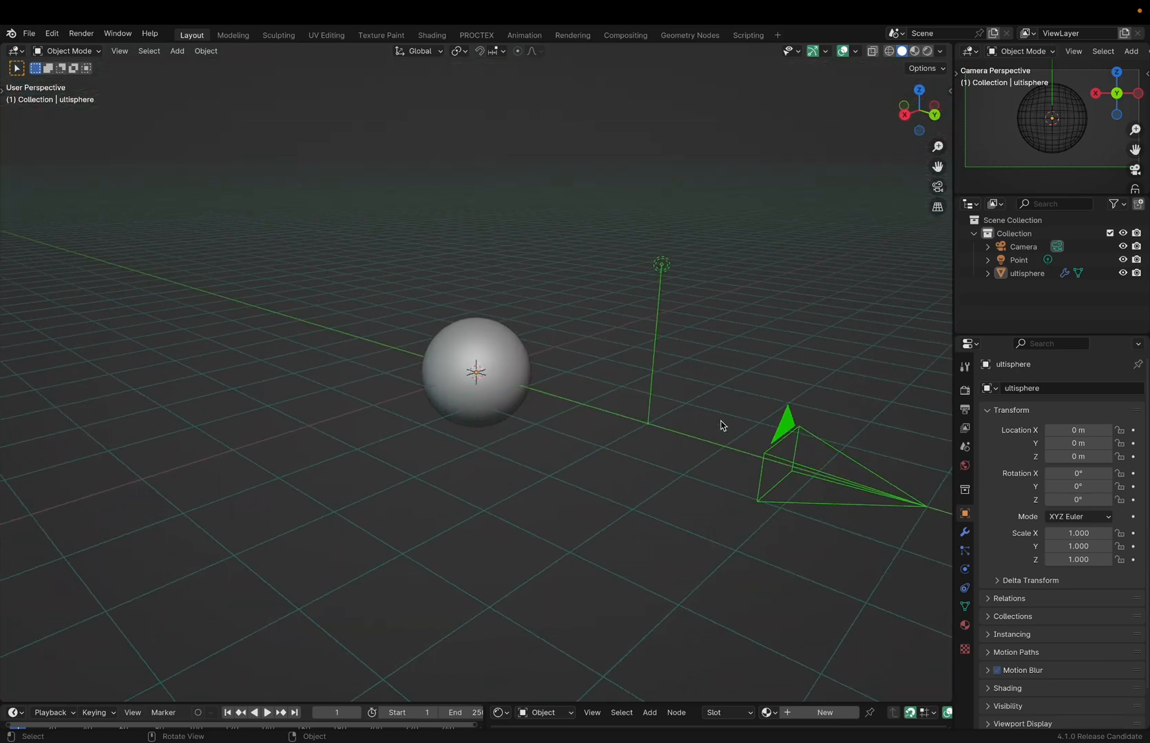
scroll(720, 425, down, 5)
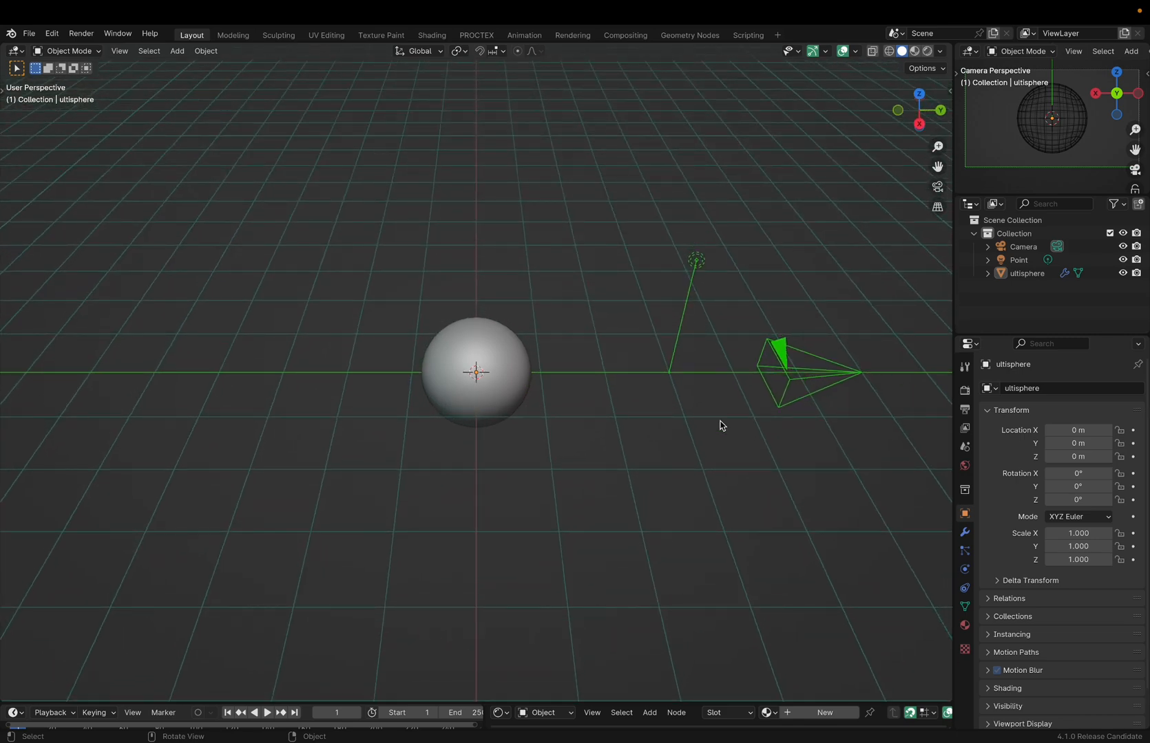
scroll(529, 544, left, 10)
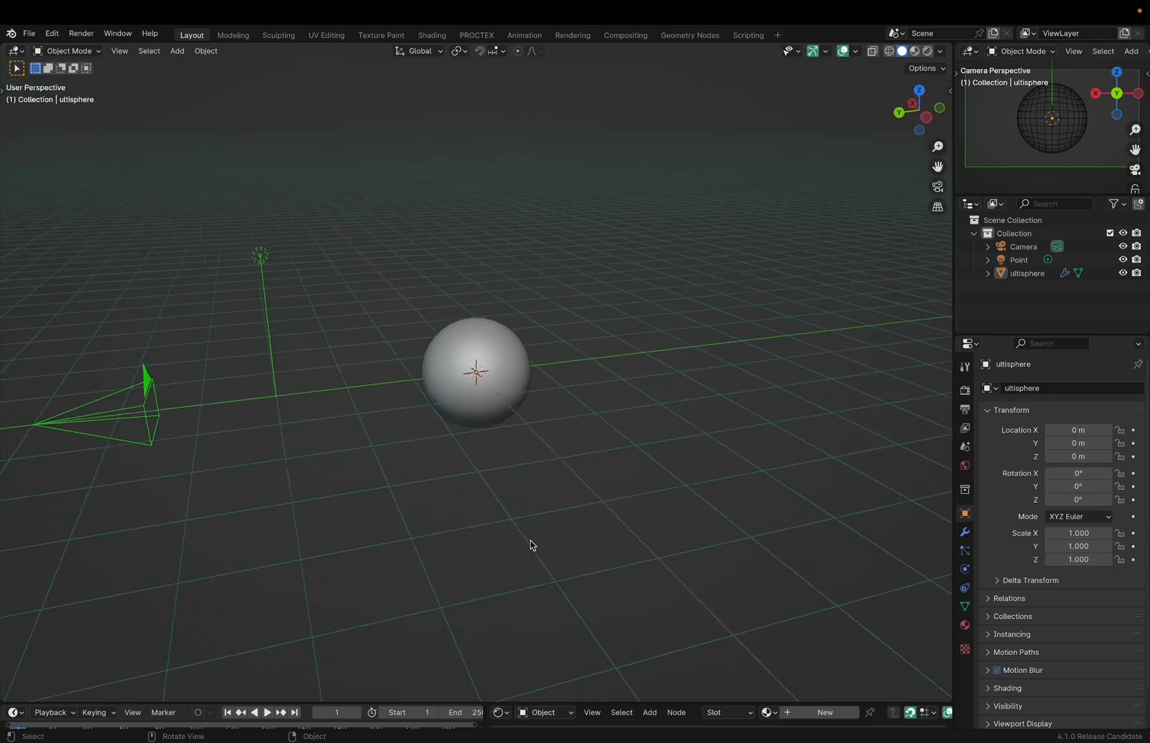
scroll(529, 544, down, 5)
scroll(530, 545, right, 8)
scroll(529, 544, down, 5)
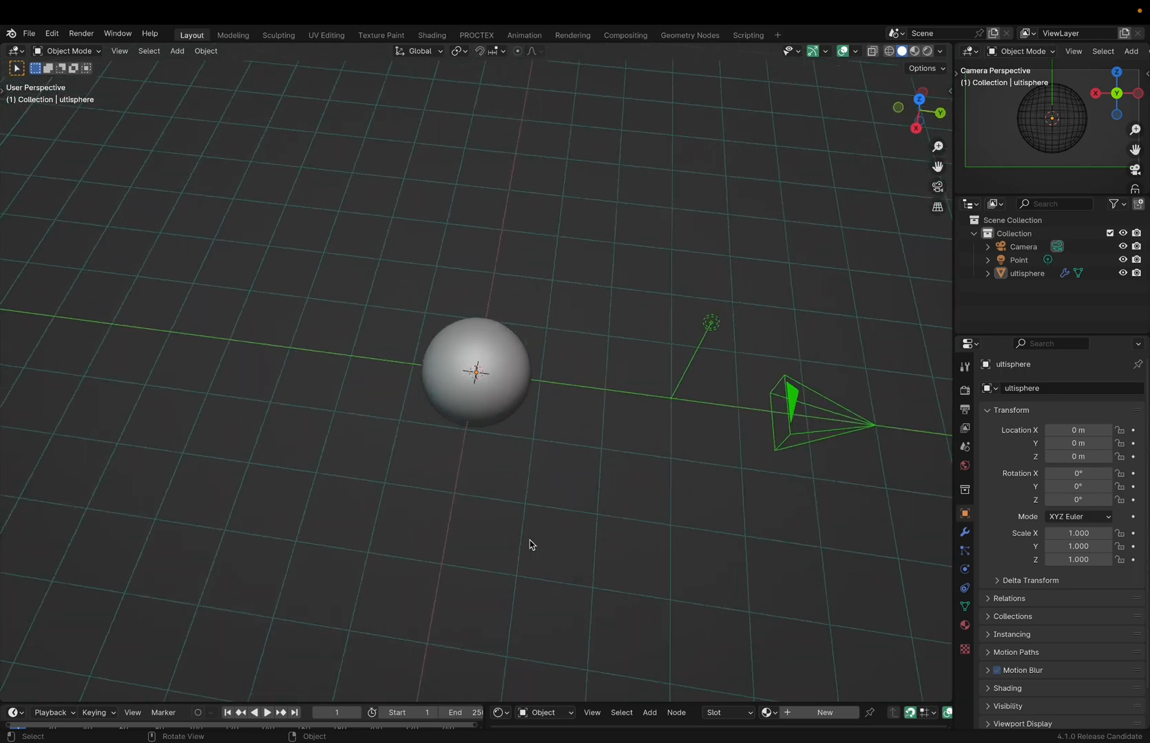
scroll(630, 551, left, 15)
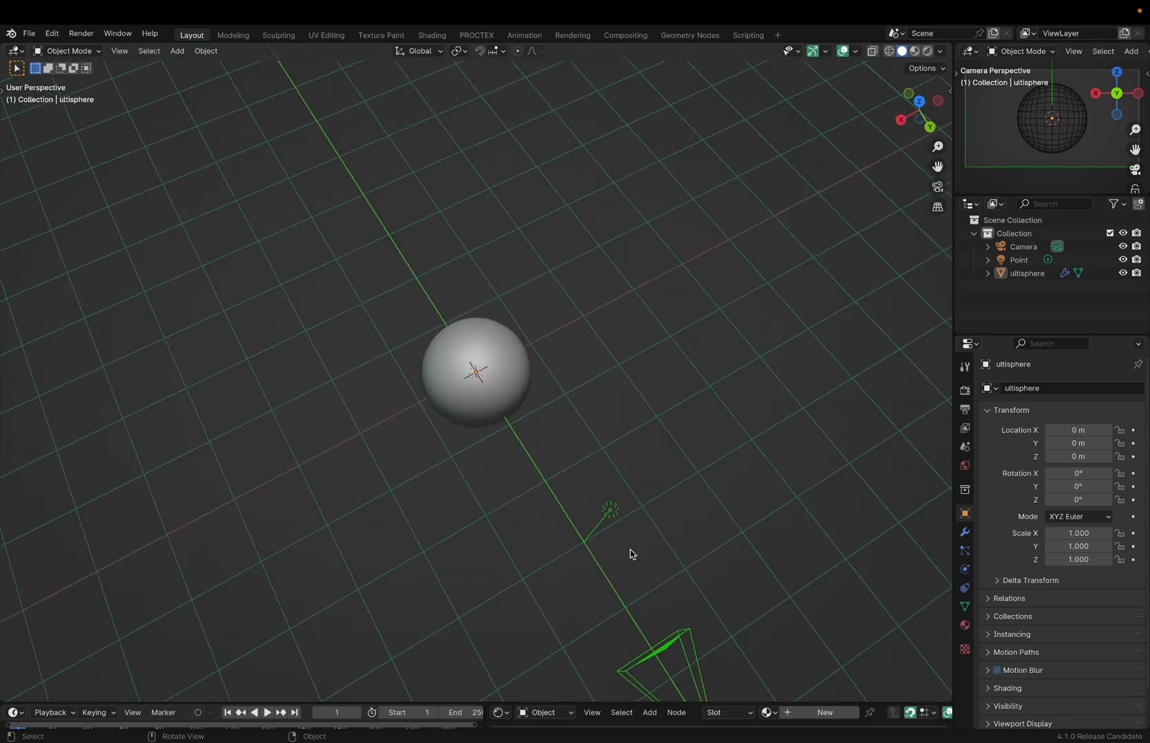
scroll(634, 555, right, 3)
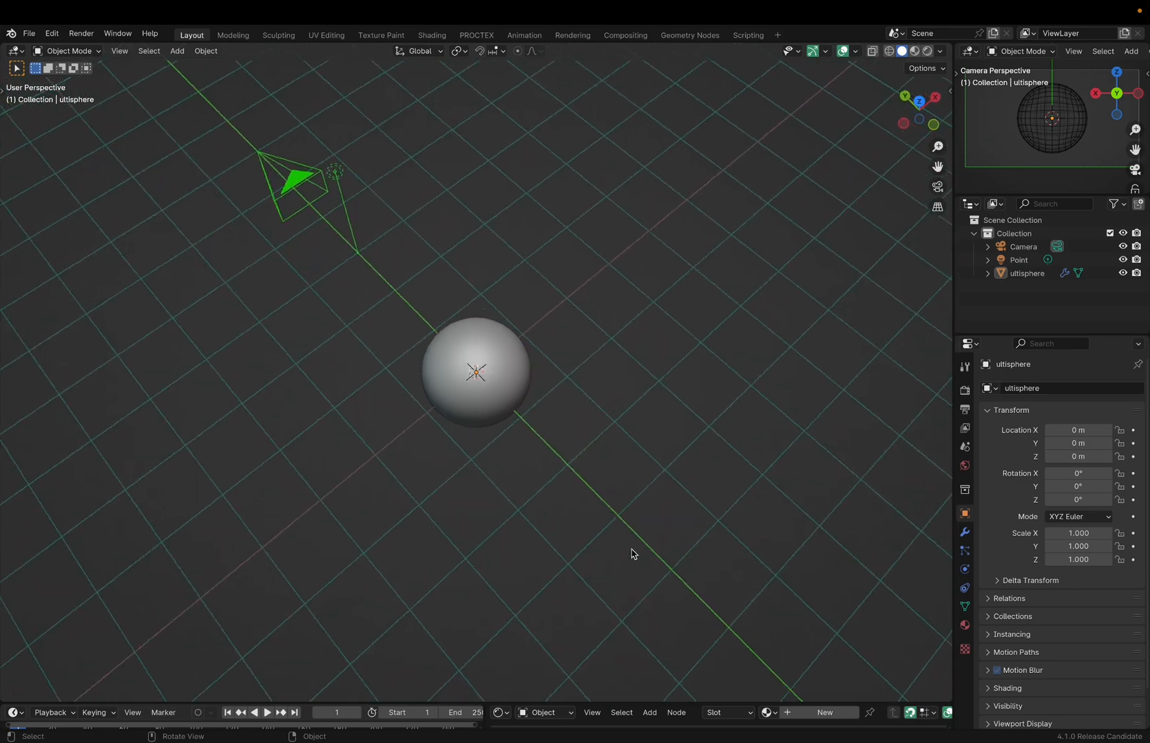
scroll(634, 554, left, 10)
scroll(633, 552, left, 6)
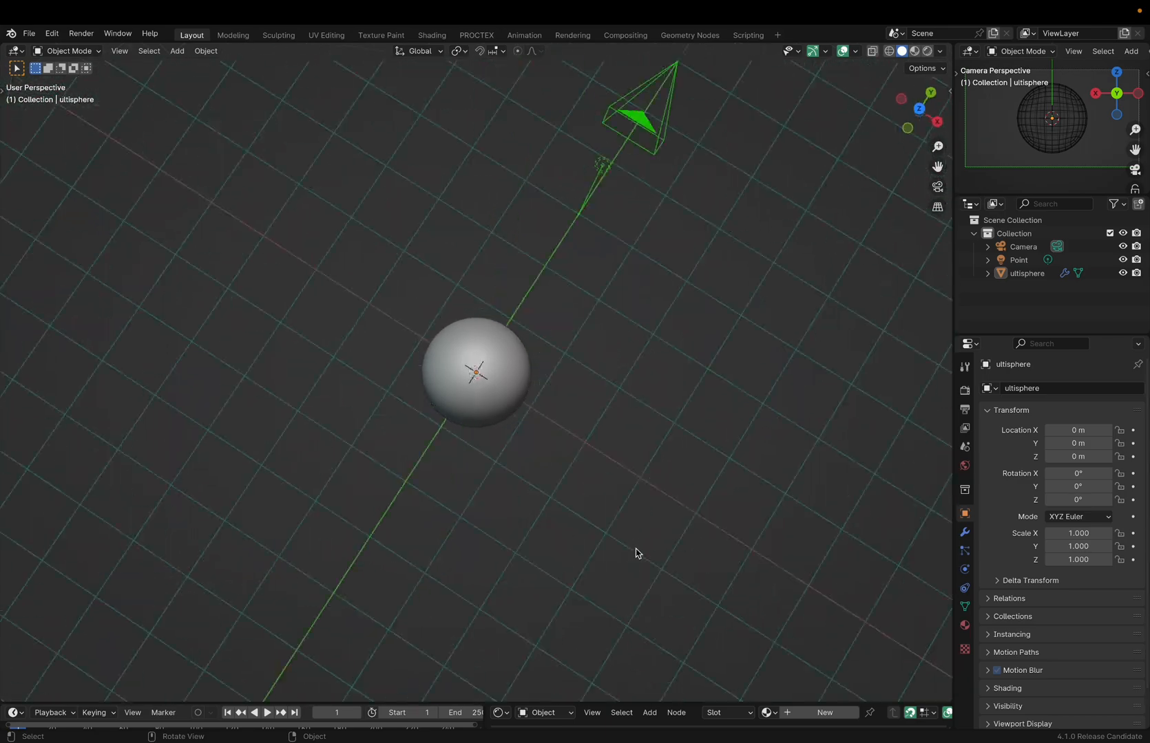